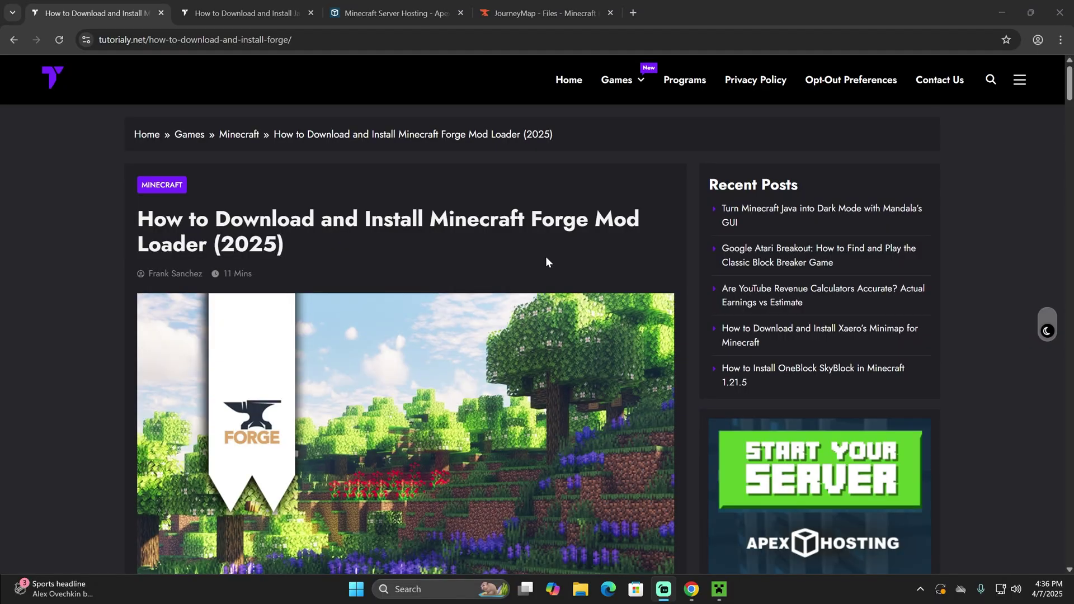
Step: Skim the Forge tutorial and jump to its 'Step 1: Download Minecraft Forge' section
{"action": "scroll", "coordinate": [441, 261], "scroll_direction": "down", "scroll_amount": 10}
{"action": "scroll", "coordinate": [425, 257], "scroll_direction": "down", "scroll_amount": 20}
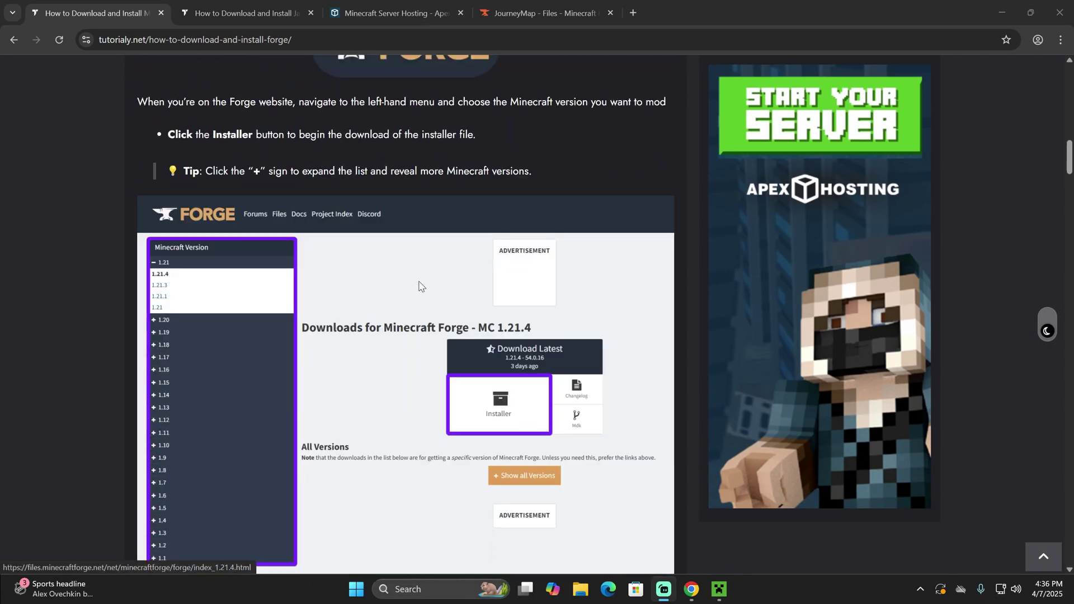
{"action": "scroll", "coordinate": [568, 280], "scroll_direction": "down", "scroll_amount": 5}
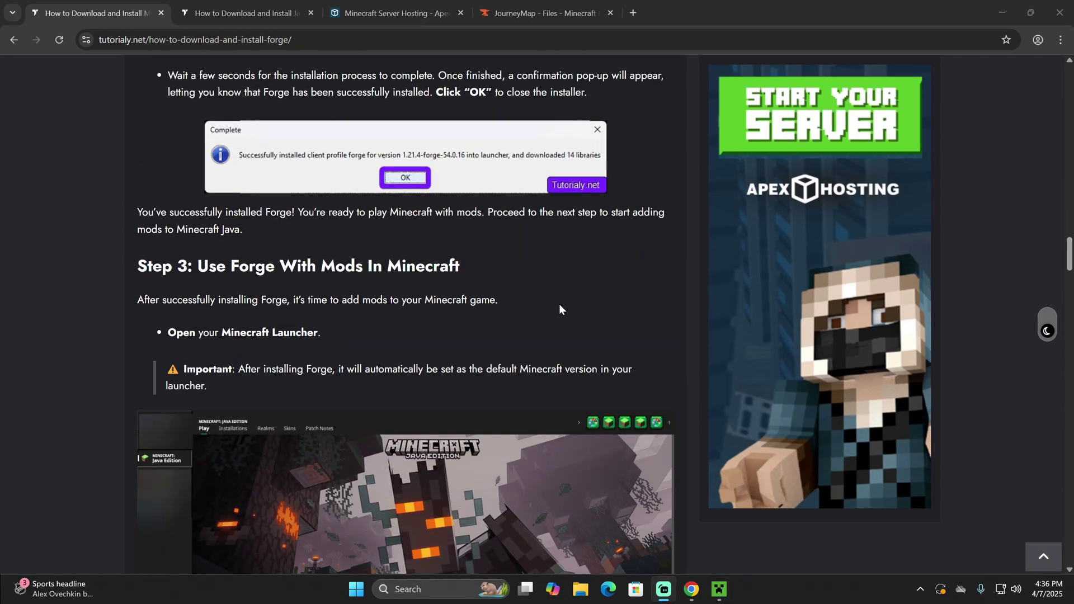
{"action": "scroll", "coordinate": [559, 304], "scroll_direction": "up", "scroll_amount": 20}
{"action": "scroll", "coordinate": [514, 294], "scroll_direction": "up", "scroll_amount": 7}
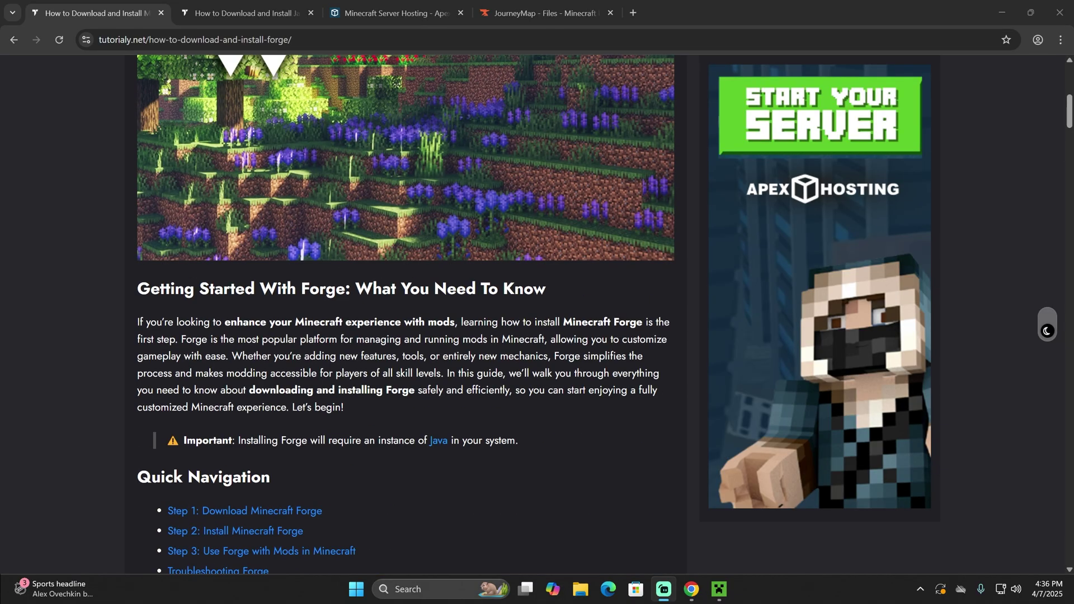
{"action": "scroll", "coordinate": [563, 270], "scroll_direction": "up", "scroll_amount": 6}
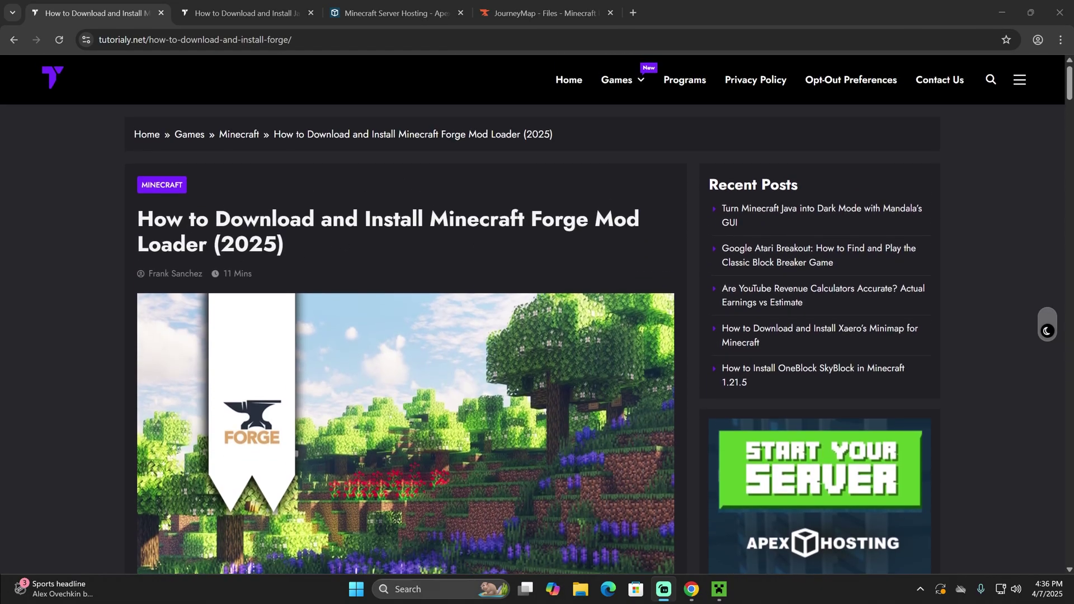
{"action": "scroll", "coordinate": [444, 250], "scroll_direction": "down", "scroll_amount": 12}
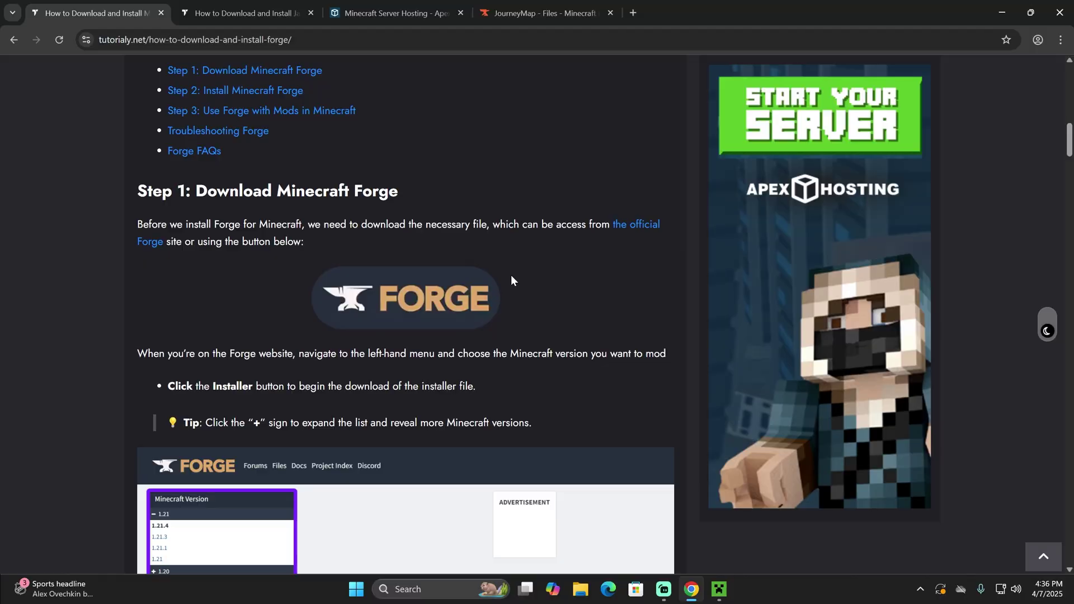
{"action": "scroll", "coordinate": [552, 270], "scroll_direction": "down", "scroll_amount": 3}
{"action": "scroll", "coordinate": [562, 266], "scroll_direction": "up", "scroll_amount": 5}
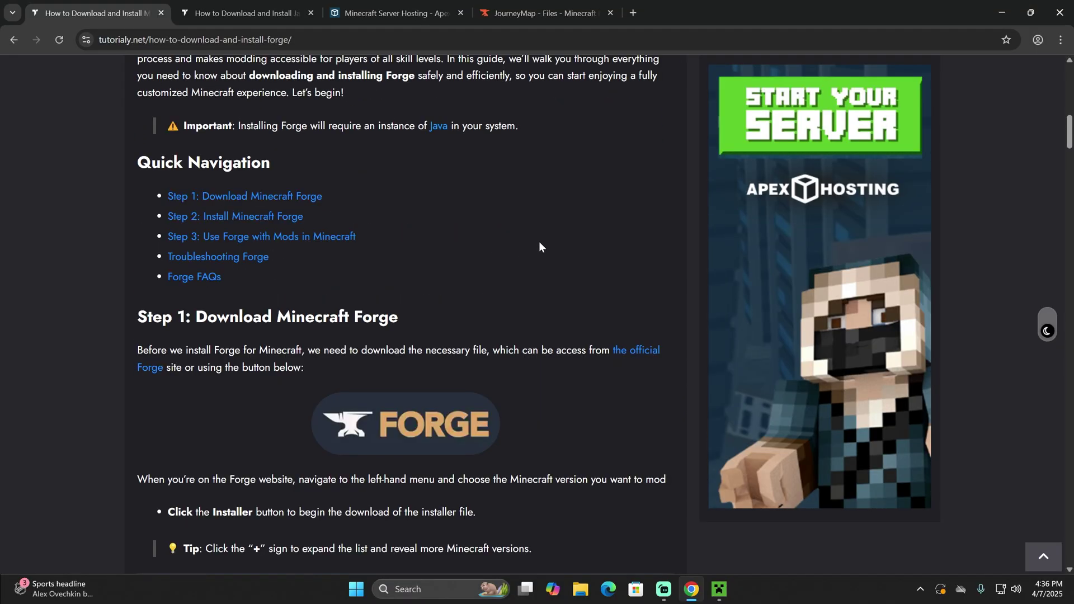
{"action": "scroll", "coordinate": [578, 201], "scroll_direction": "up", "scroll_amount": 2}
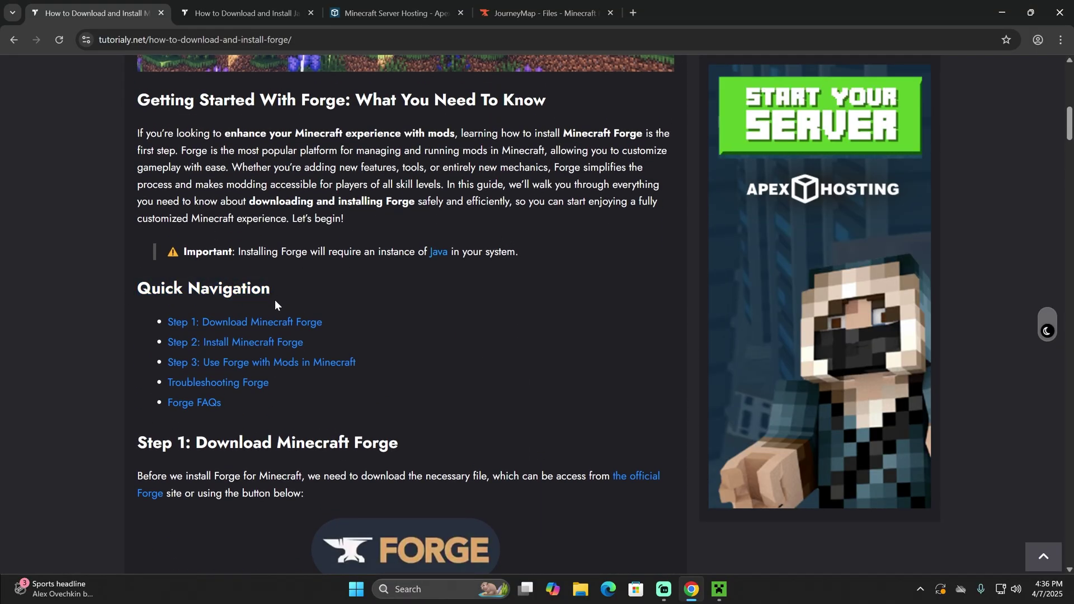
{"action": "left_click", "coordinate": [195, 324]}
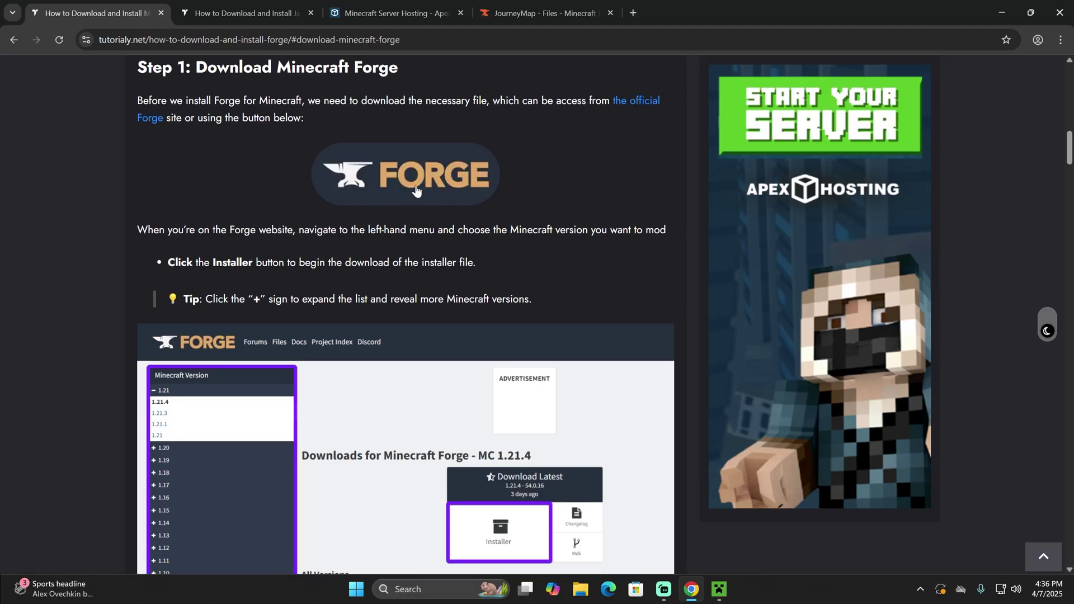
Step: Open the official Forge downloads site, select Minecraft 1.21.5, and request its Installer
{"action": "left_click", "coordinate": [428, 177]}
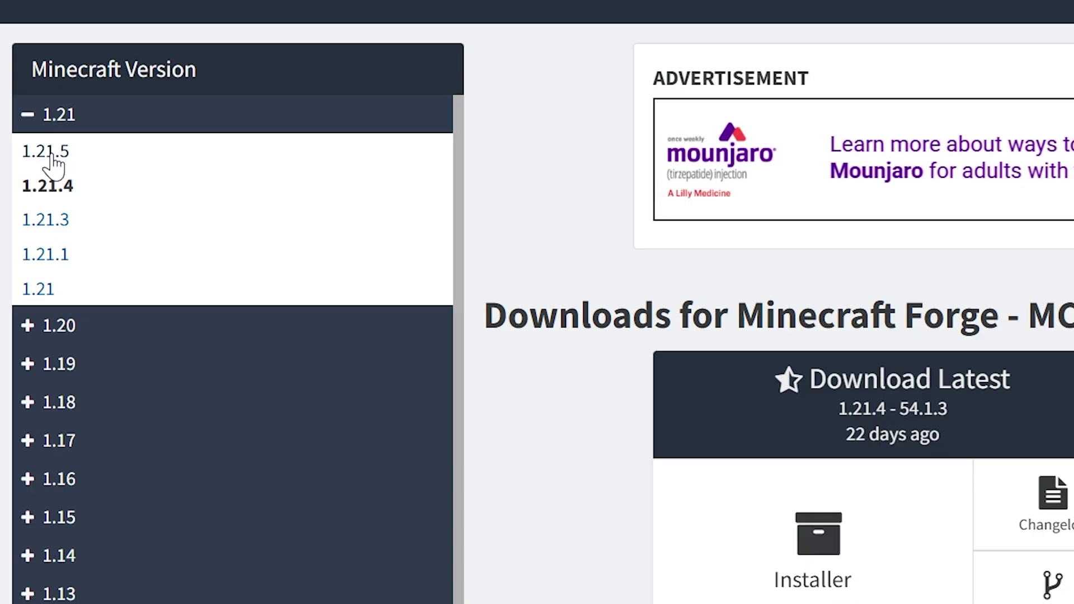
{"action": "left_click", "coordinate": [53, 162]}
{"action": "left_click_drag", "start_coordinate": [550, 242], "coordinate": [474, 239]}
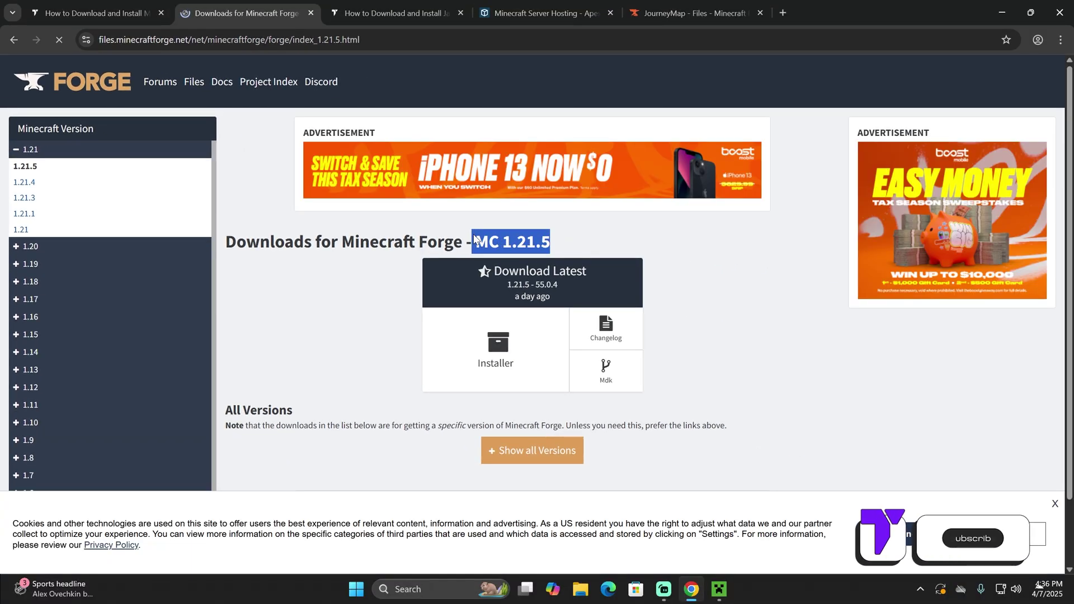
{"action": "left_click", "coordinate": [974, 541]}
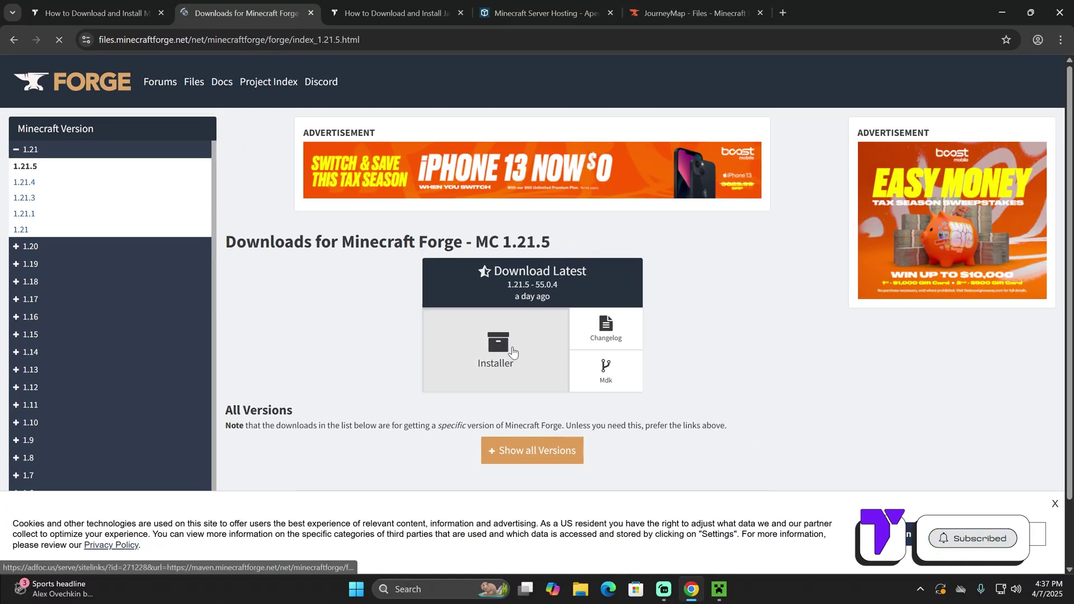
{"action": "left_click", "coordinate": [544, 346]}
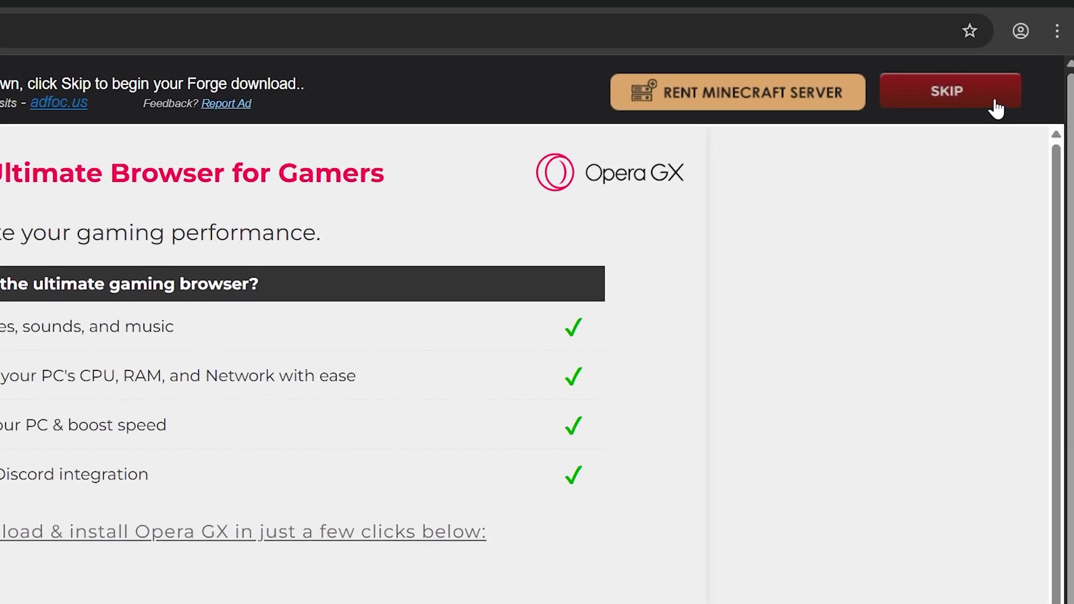
Step: Skip the ad to download forge-1.21.5-55.0.4-installer.jar and drag it onto the desktop
{"action": "left_click", "coordinate": [959, 112]}
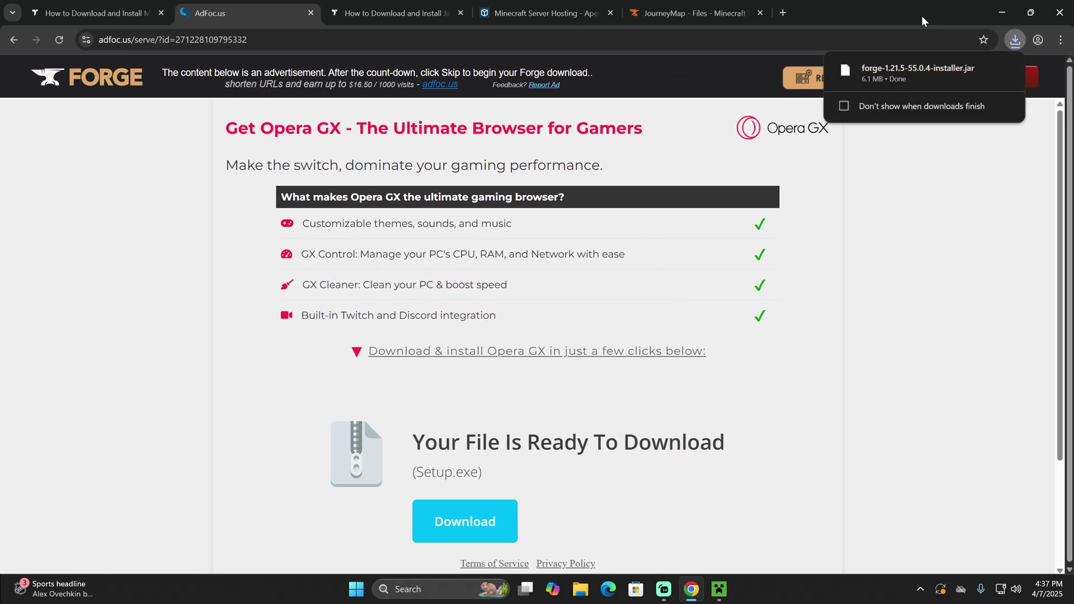
{"action": "left_click_drag", "start_coordinate": [922, 12], "coordinate": [678, 316]}
{"action": "left_click", "coordinate": [699, 342]}
{"action": "left_click_drag", "start_coordinate": [576, 72], "coordinate": [570, 119]}
{"action": "left_click", "coordinate": [698, 343]}
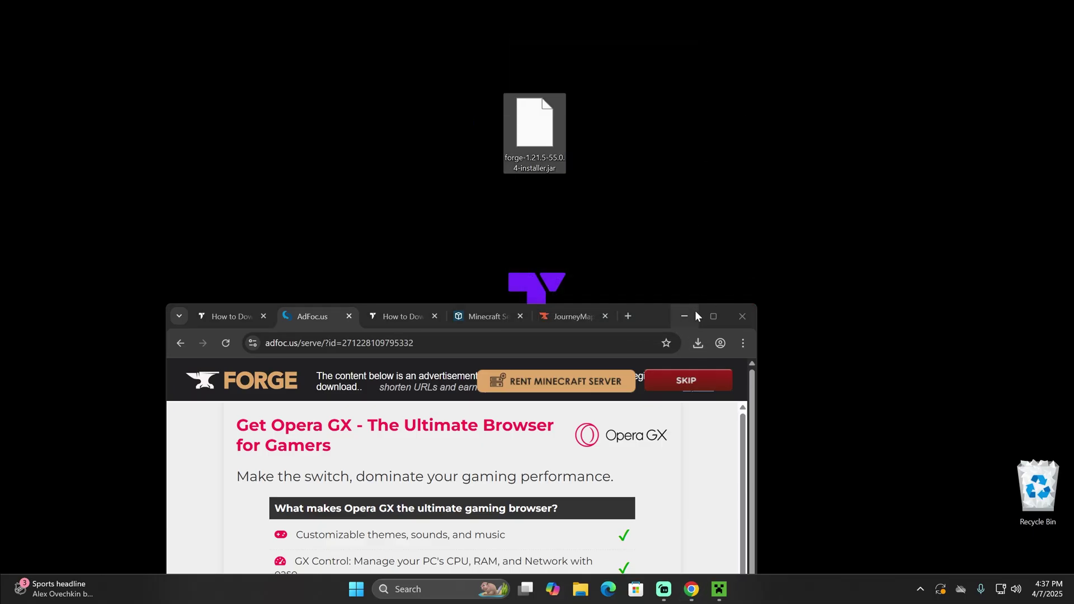
{"action": "left_click_drag", "start_coordinate": [671, 195], "coordinate": [559, 165]}
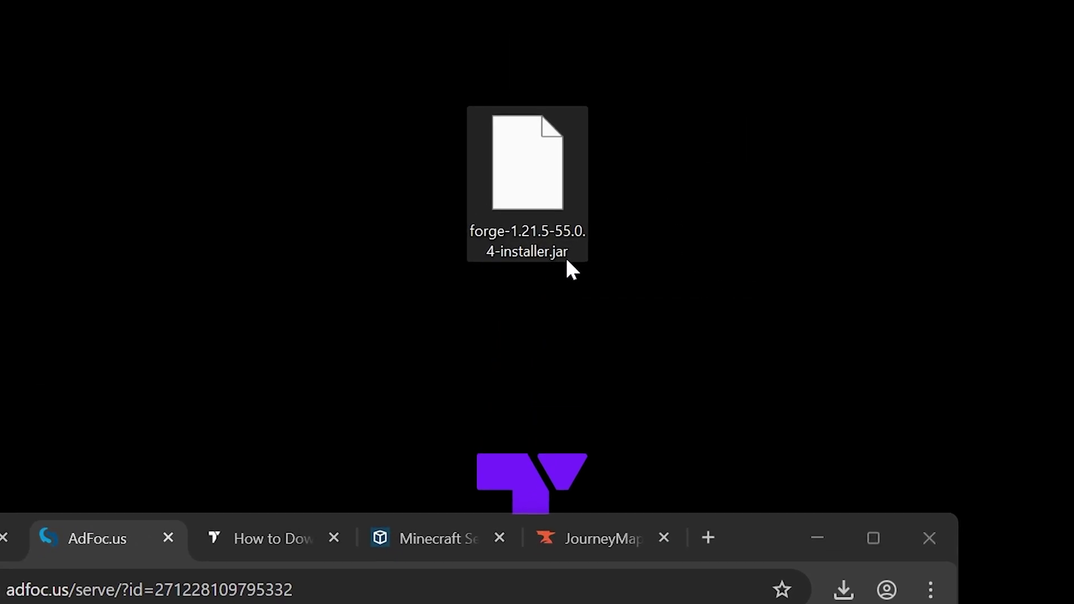
{"action": "left_click_drag", "start_coordinate": [705, 74], "coordinate": [525, 219]}
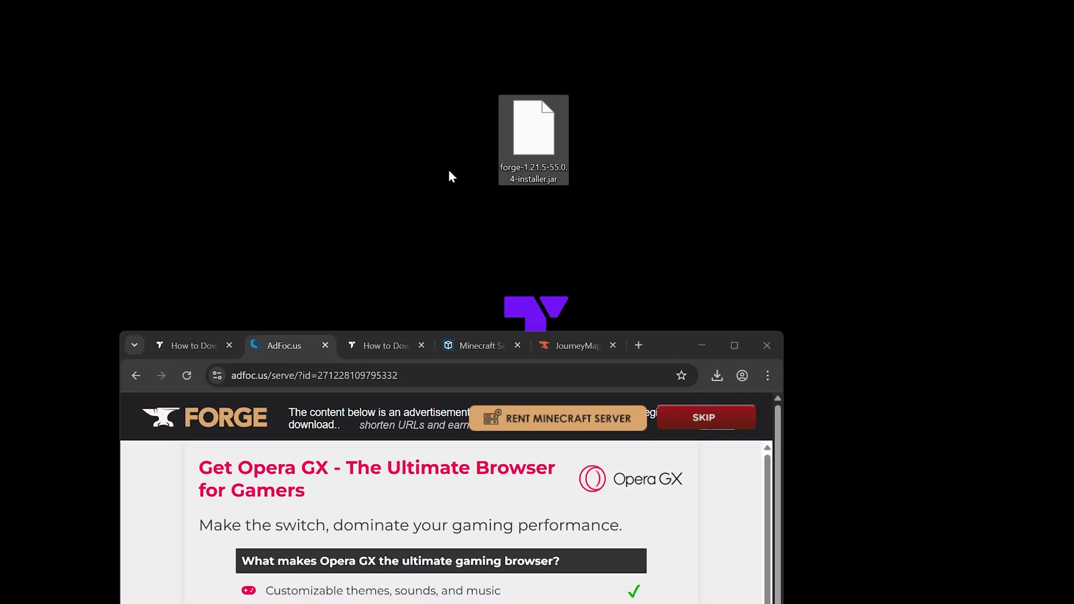
{"action": "left_click_drag", "start_coordinate": [708, 178], "coordinate": [446, 126]}
Step: Maximize Chrome and view the Java 21 tutorial's 'How To Download Java 21' instructions
{"action": "left_click", "coordinate": [673, 341]}
{"action": "double_click", "coordinate": [659, 309]}
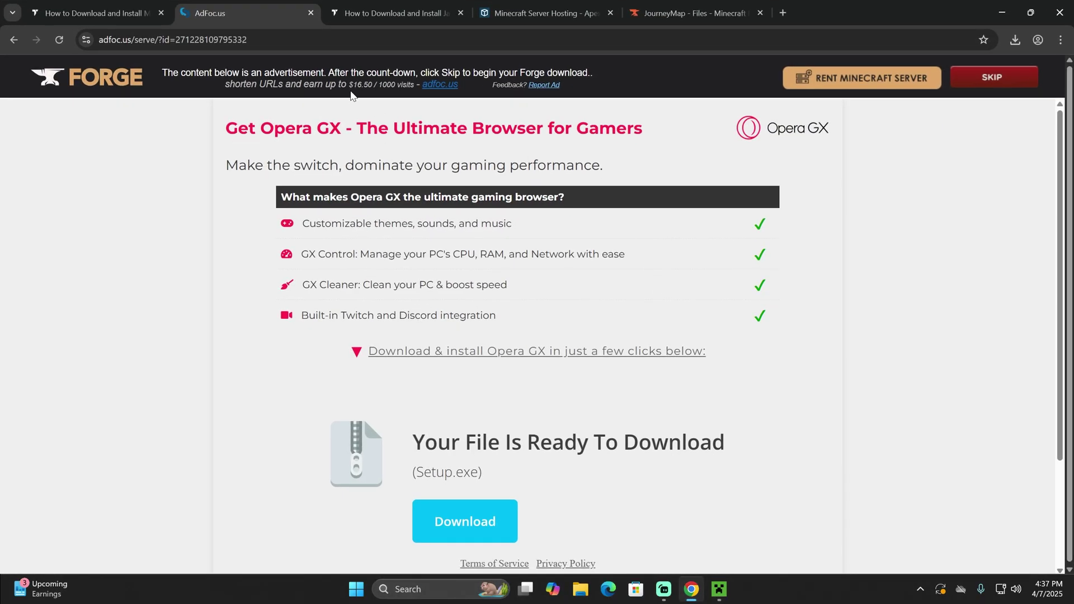
{"action": "left_click", "coordinate": [403, 13]}
{"action": "left_click_drag", "start_coordinate": [608, 219], "coordinate": [413, 219]}
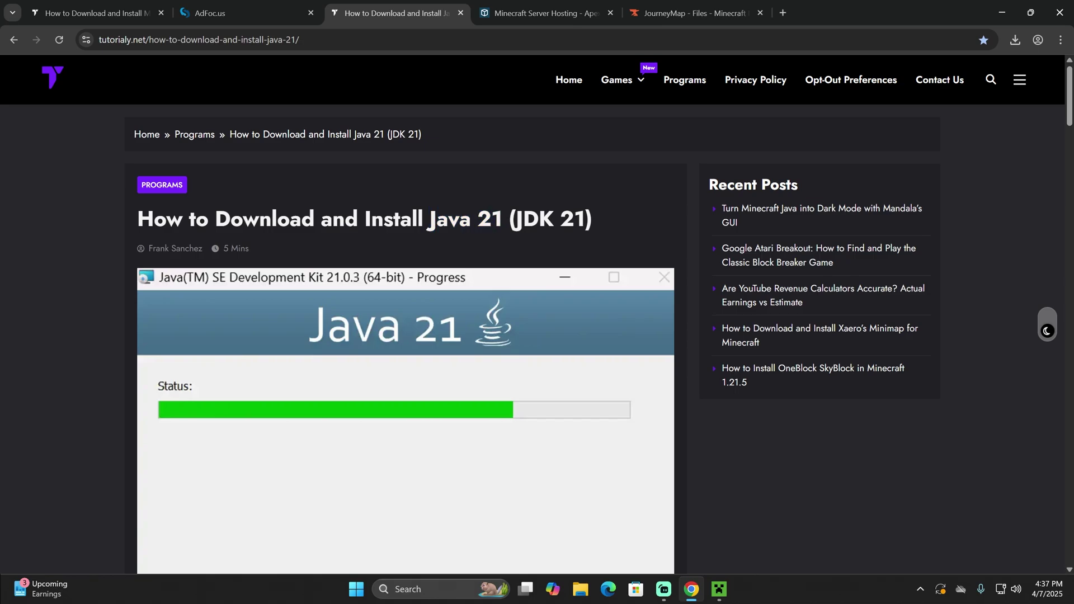
{"action": "scroll", "coordinate": [482, 201], "scroll_direction": "down", "scroll_amount": 10}
{"action": "scroll", "coordinate": [467, 230], "scroll_direction": "down", "scroll_amount": 1}
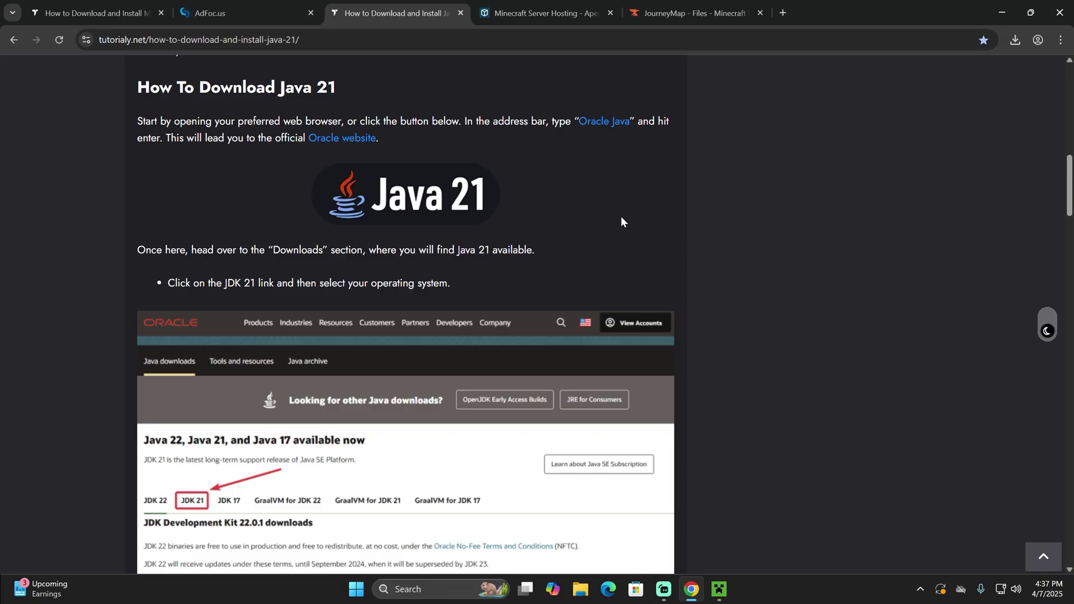
{"action": "scroll", "coordinate": [623, 216], "scroll_direction": "up", "scroll_amount": 8}
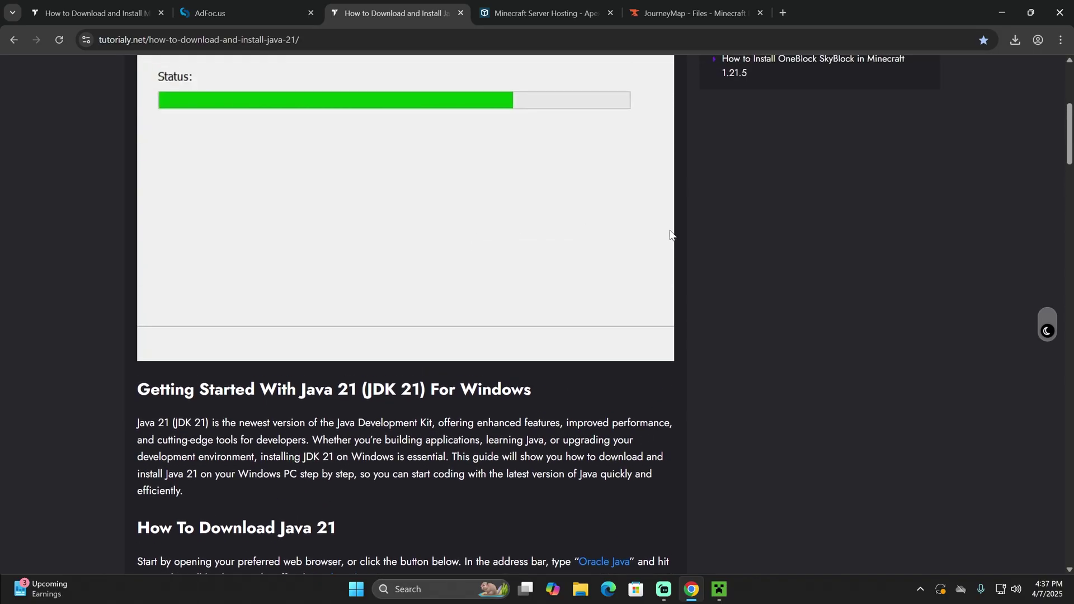
{"action": "scroll", "coordinate": [781, 256], "scroll_direction": "up", "scroll_amount": 5}
{"action": "left_click_drag", "start_coordinate": [429, 219], "coordinate": [503, 220]}
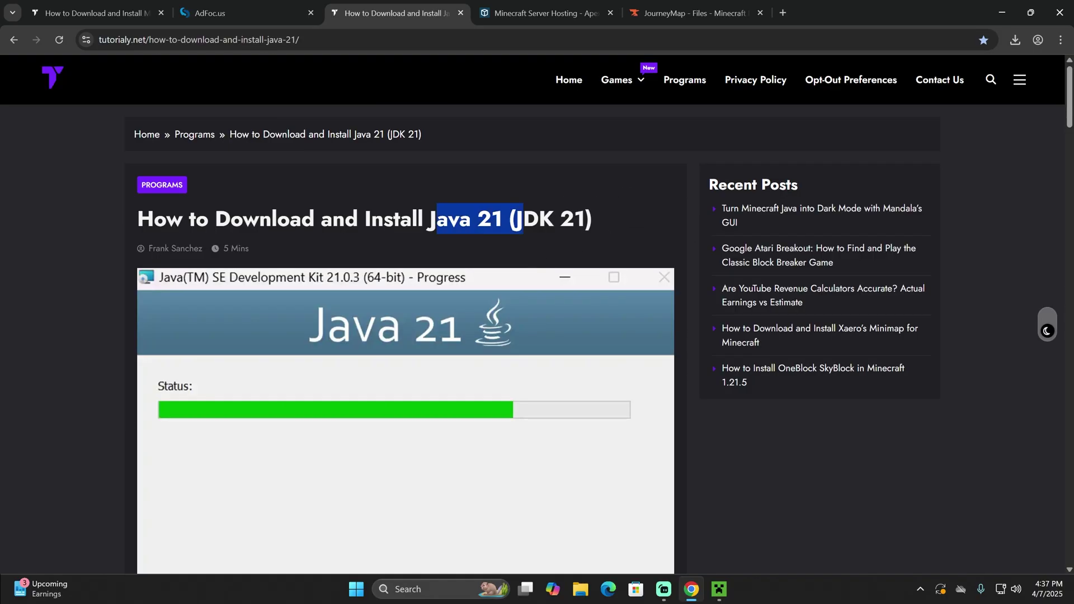
{"action": "left_click", "coordinate": [504, 219]}
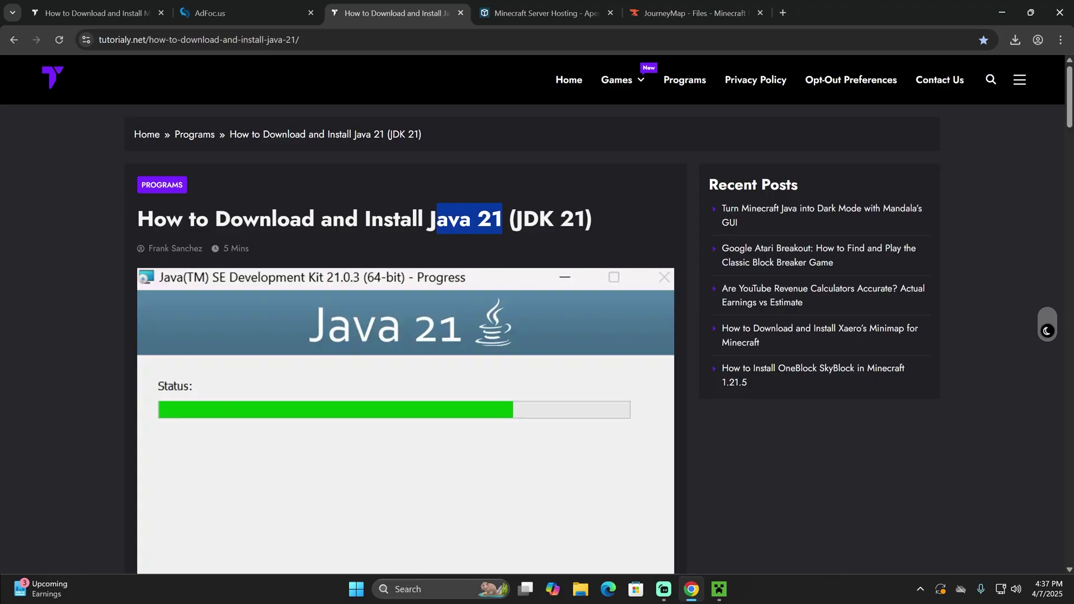
{"action": "scroll", "coordinate": [441, 180], "scroll_direction": "down", "scroll_amount": 12}
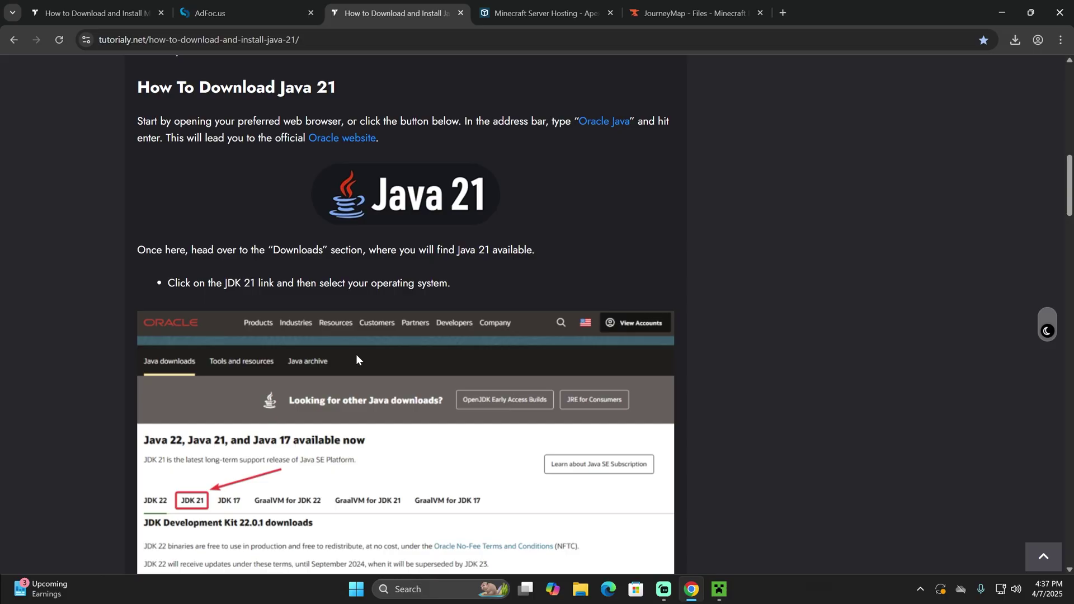
{"action": "scroll", "coordinate": [357, 239], "scroll_direction": "up", "scroll_amount": 1}
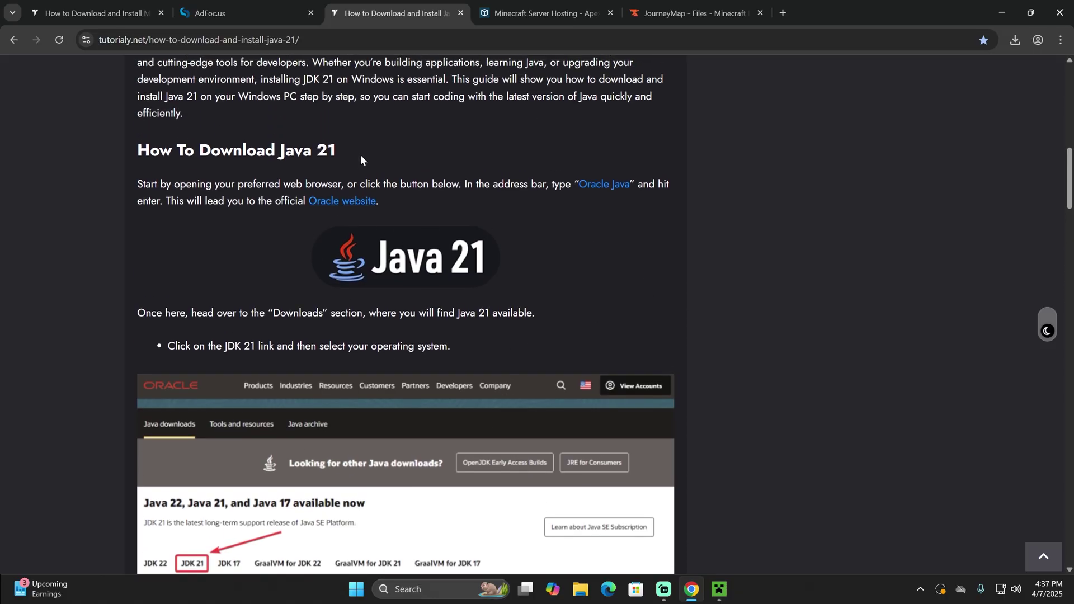
Step: On Oracle's JDK 21 downloads, choose Windows and download the x64 Installer .exe
{"action": "left_click", "coordinate": [435, 284]}
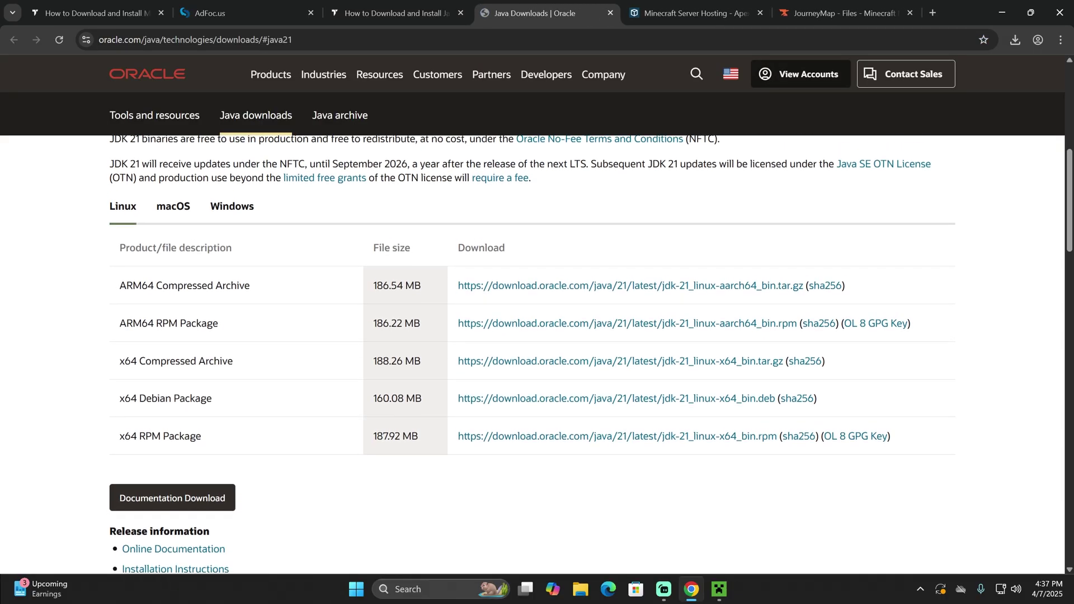
{"action": "left_click", "coordinate": [239, 210]}
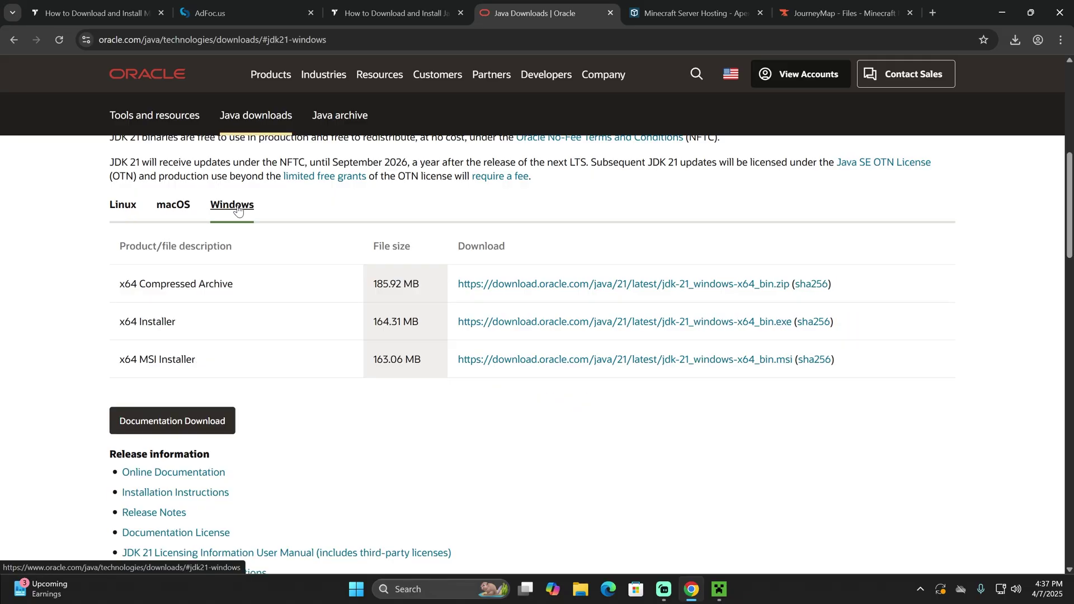
{"action": "left_click_drag", "start_coordinate": [186, 318], "coordinate": [103, 327]}
{"action": "left_click", "coordinate": [118, 326]}
{"action": "scroll", "coordinate": [118, 327], "scroll_direction": "up", "scroll_amount": 2}
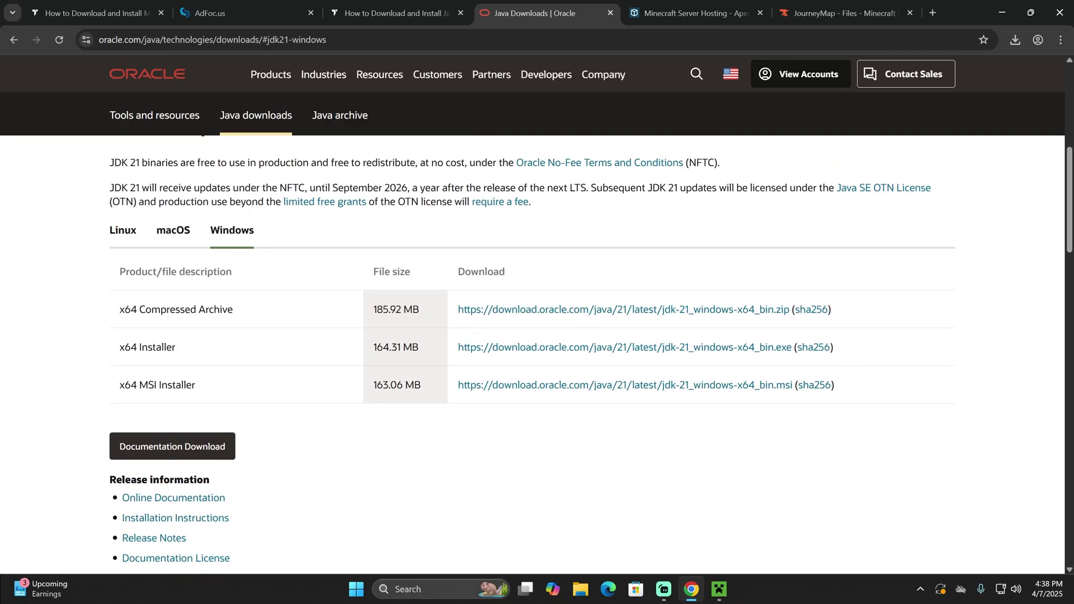
{"action": "scroll", "coordinate": [232, 208], "scroll_direction": "down", "scroll_amount": 2}
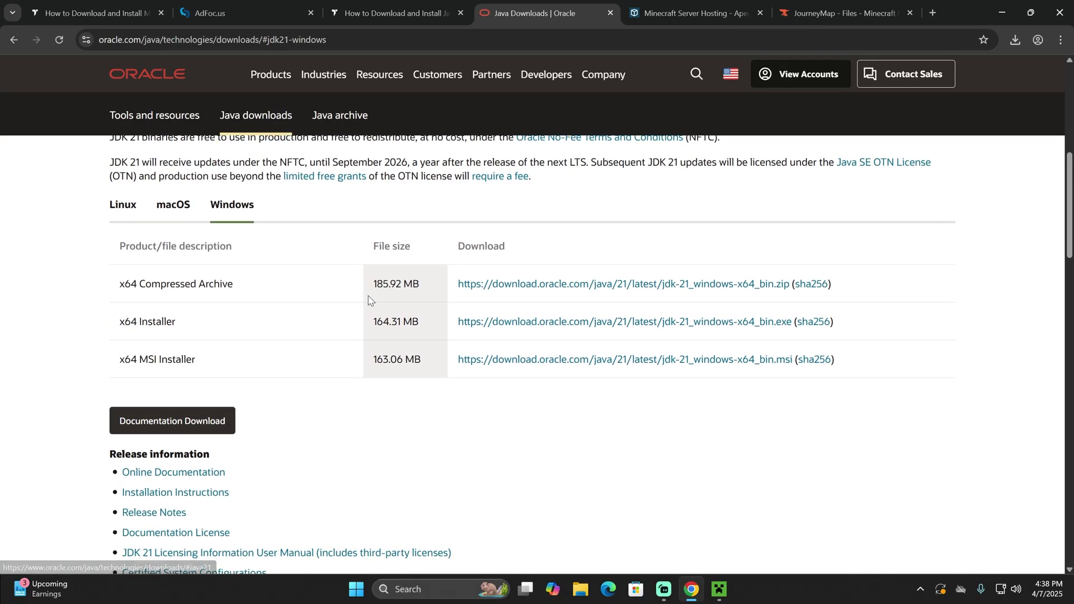
{"action": "left_click", "coordinate": [624, 329]}
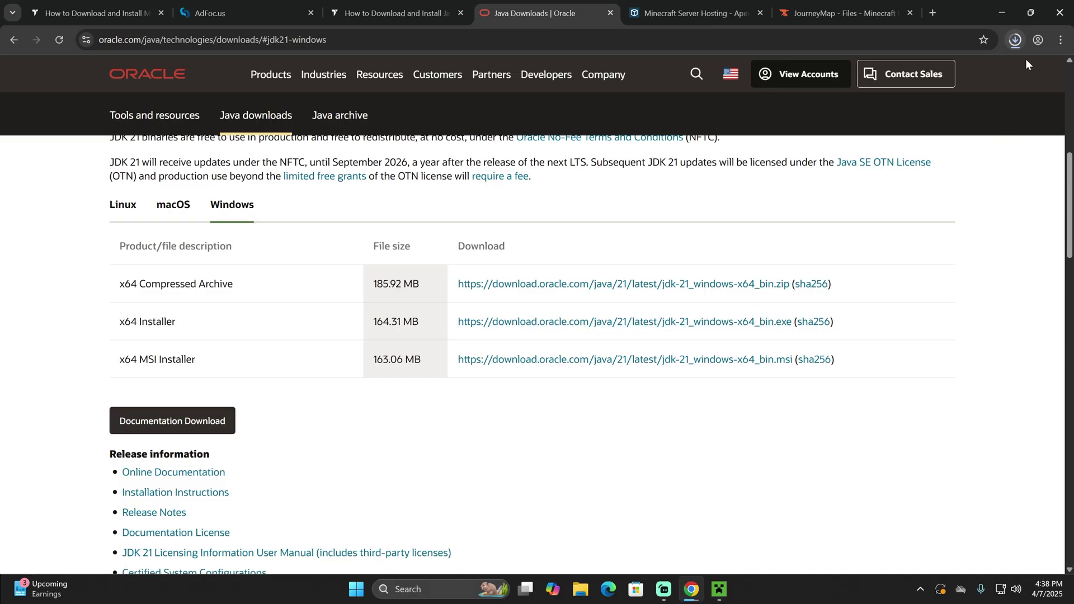
{"action": "left_click_drag", "start_coordinate": [967, 9], "coordinate": [588, 343]}
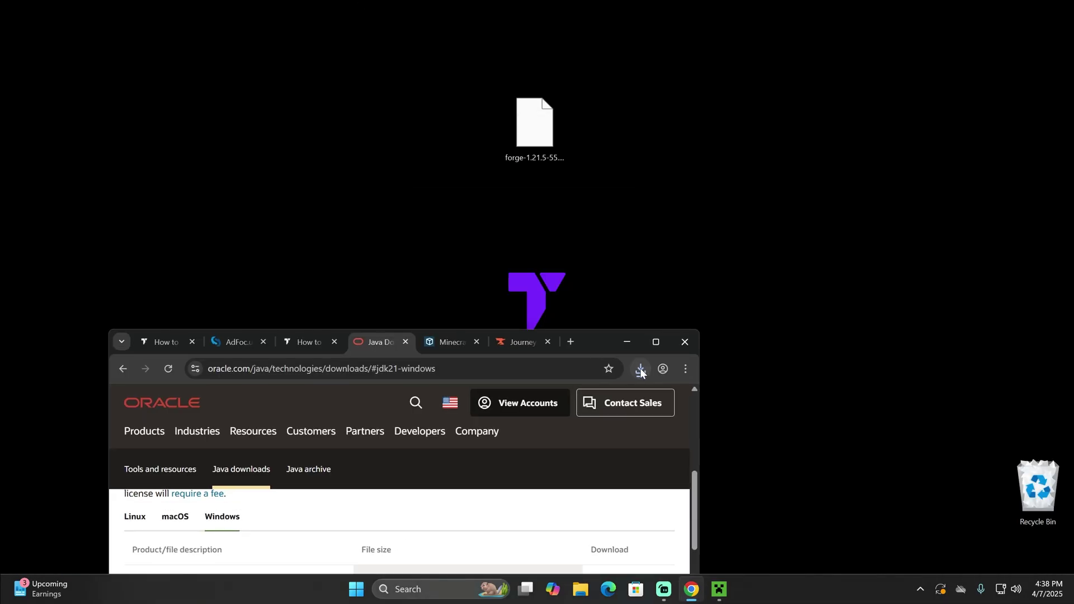
Step: Drag jdk-21_windows-x64_bin.exe from Chrome's downloads onto the desktop beside the Forge installer
{"action": "left_click", "coordinate": [640, 368]}
{"action": "left_click_drag", "start_coordinate": [521, 76], "coordinate": [789, 229]}
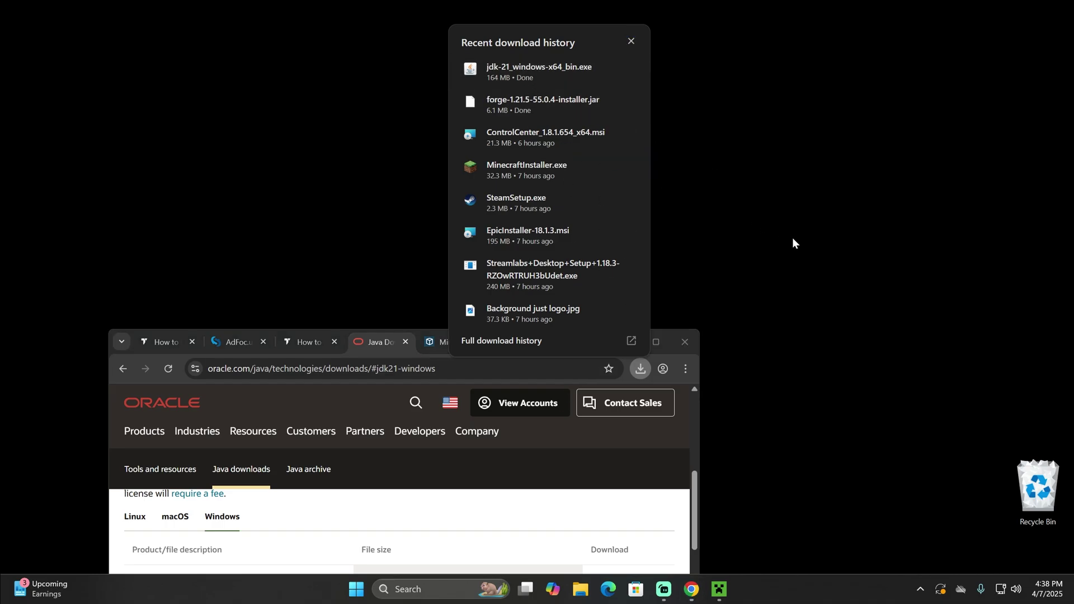
{"action": "left_click", "coordinate": [639, 370]}
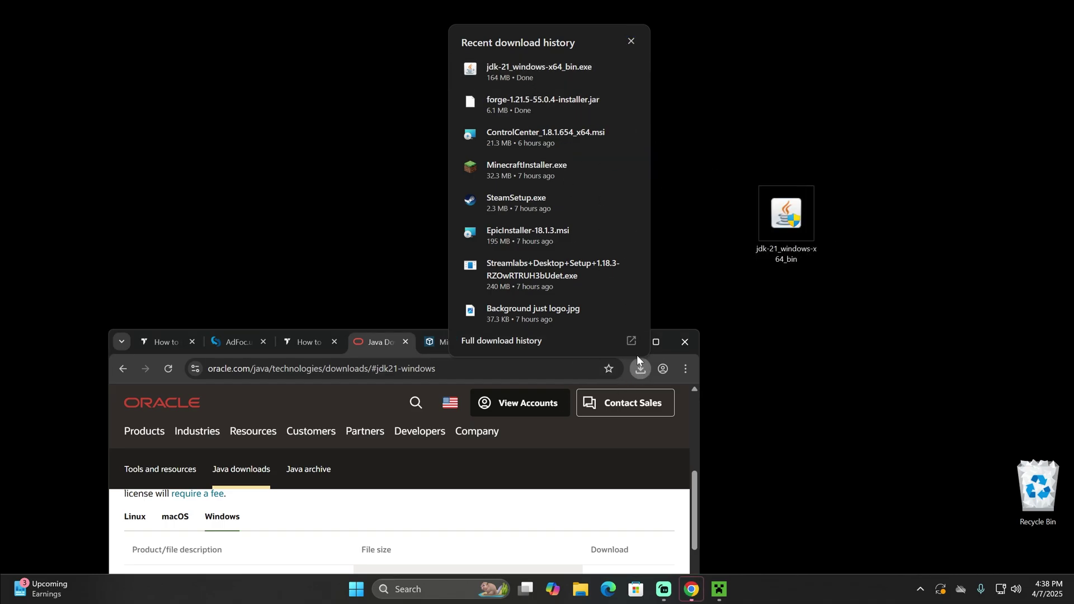
{"action": "left_click", "coordinate": [641, 370]}
{"action": "left_click", "coordinate": [627, 342]}
{"action": "left_click_drag", "start_coordinate": [928, 138], "coordinate": [628, 162]}
{"action": "left_click_drag", "start_coordinate": [772, 144], "coordinate": [626, 136]}
{"action": "left_click", "coordinate": [698, 131]}
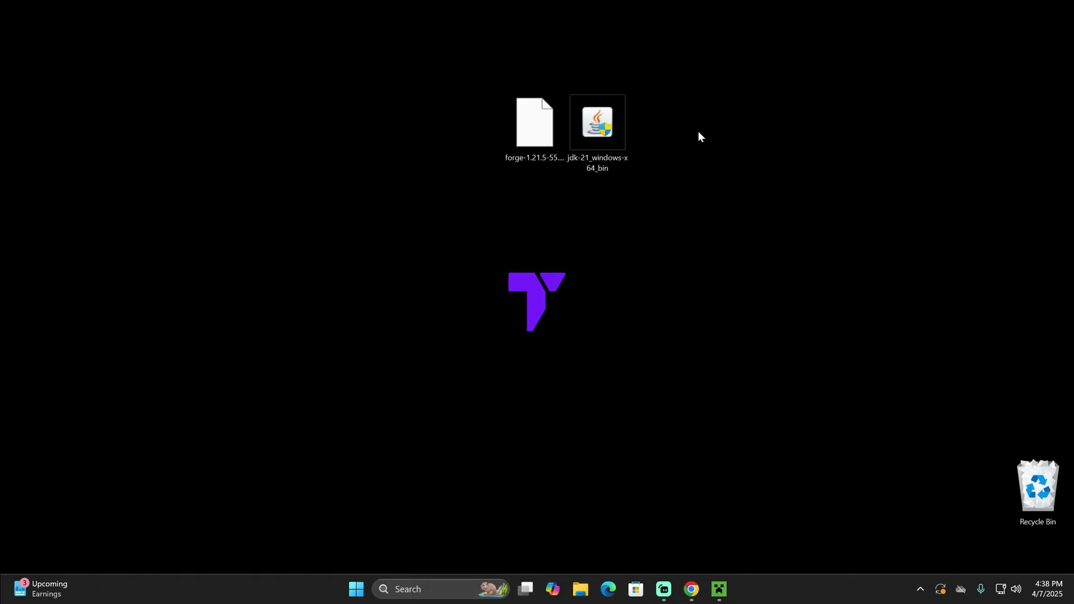
{"action": "left_click_drag", "start_coordinate": [699, 131], "coordinate": [615, 124]}
{"action": "left_click", "coordinate": [715, 144]}
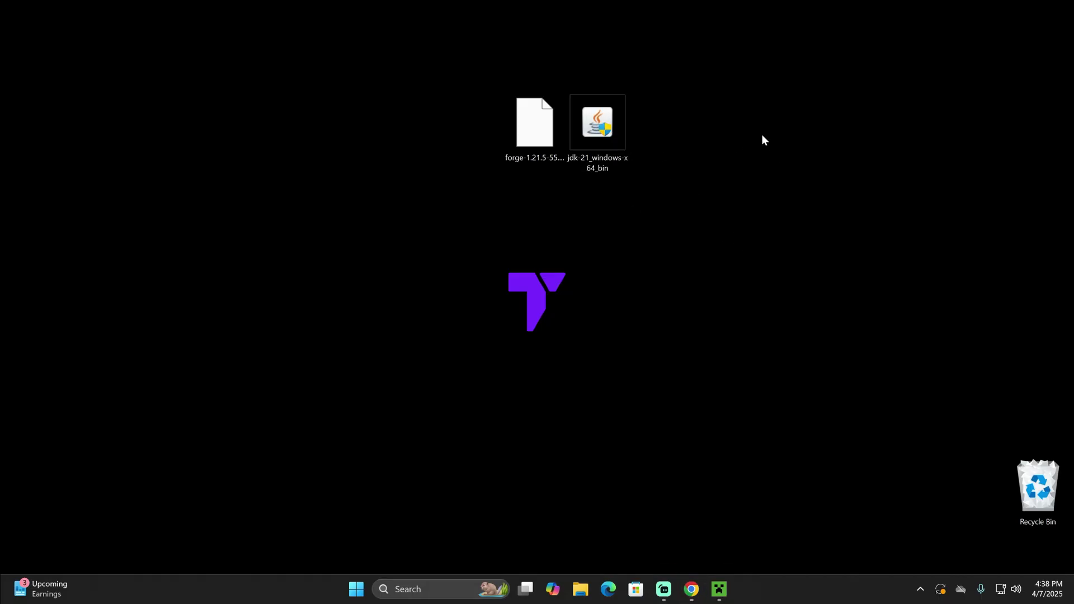
Step: Run the JDK 21 installer and start installing to the default folder
{"action": "double_click", "coordinate": [607, 126]}
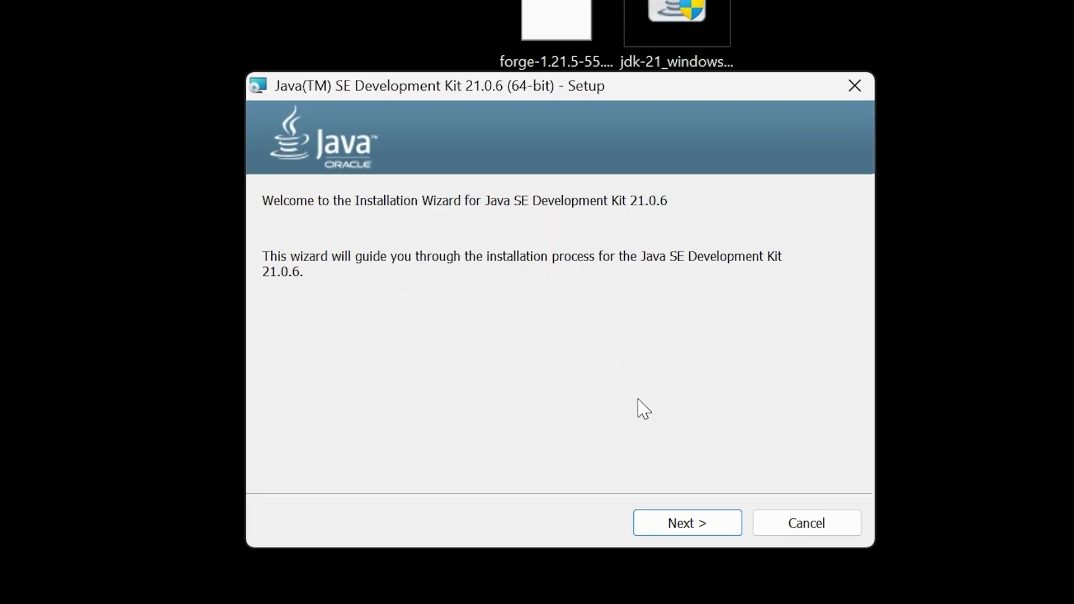
{"action": "left_click", "coordinate": [700, 529]}
{"action": "left_click", "coordinate": [713, 517]}
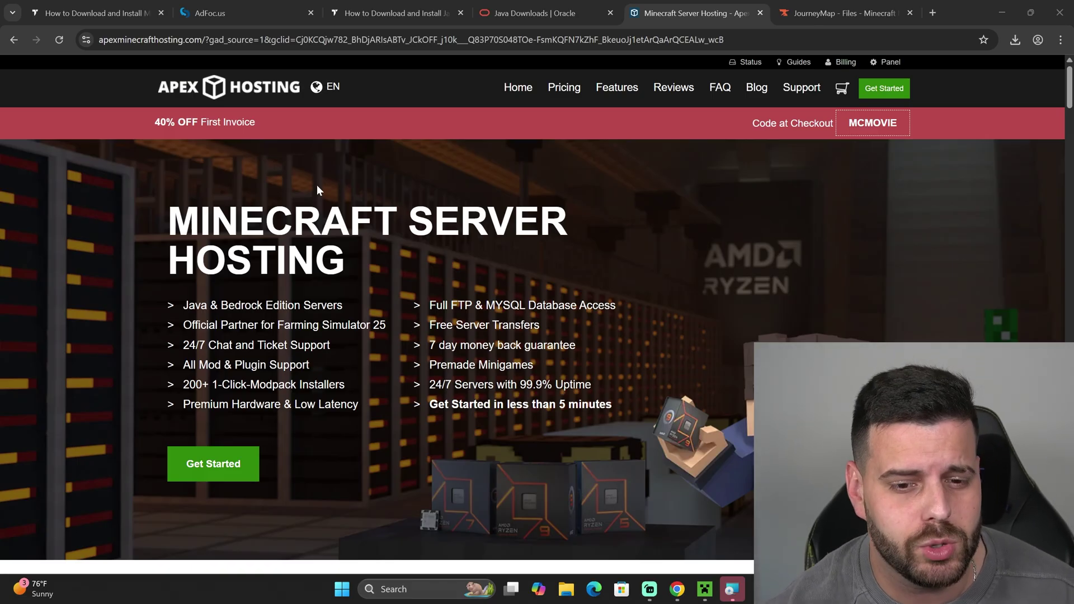
{"action": "scroll", "coordinate": [319, 187], "scroll_direction": "down", "scroll_amount": 3}
{"action": "scroll", "coordinate": [329, 173], "scroll_direction": "up", "scroll_amount": 3}
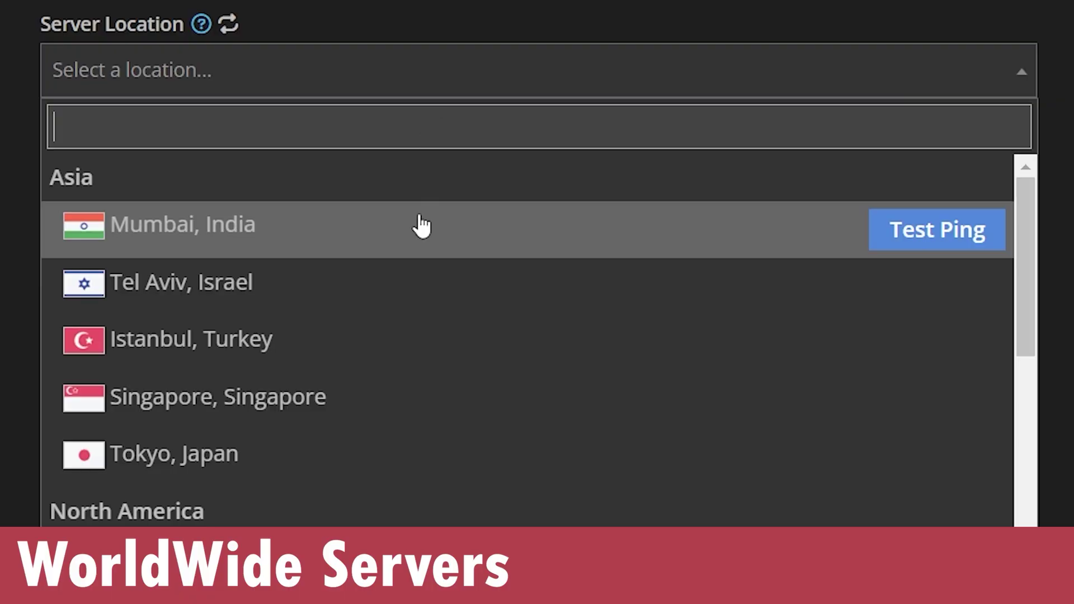
{"action": "scroll", "coordinate": [414, 227], "scroll_direction": "down", "scroll_amount": 5}
{"action": "scroll", "coordinate": [465, 291], "scroll_direction": "down", "scroll_amount": 4}
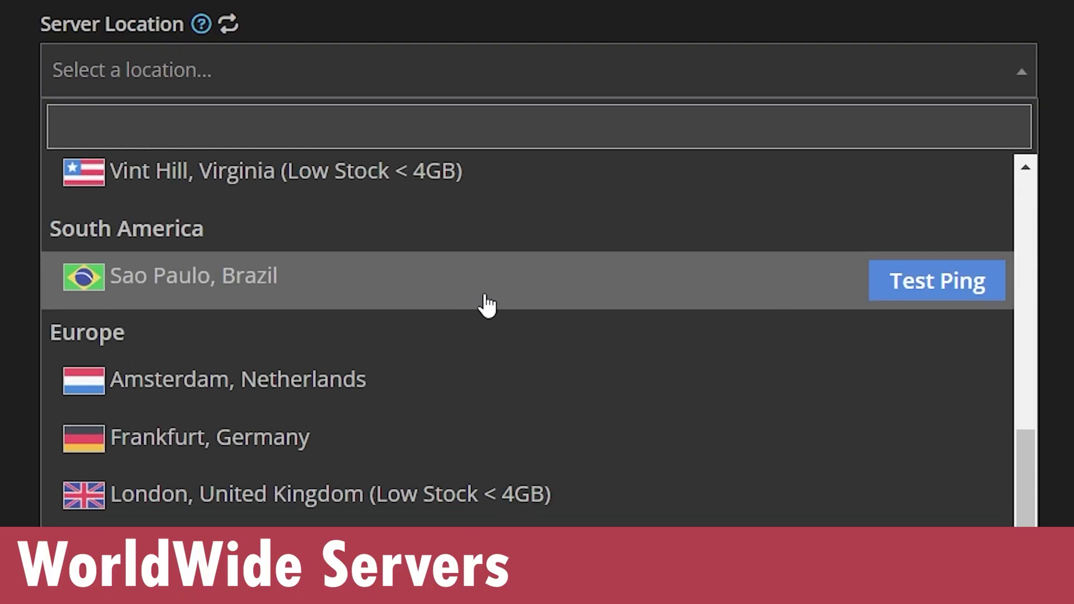
{"action": "scroll", "coordinate": [518, 468], "scroll_direction": "up", "scroll_amount": 10}
{"action": "scroll", "coordinate": [587, 271], "scroll_direction": "up", "scroll_amount": 3}
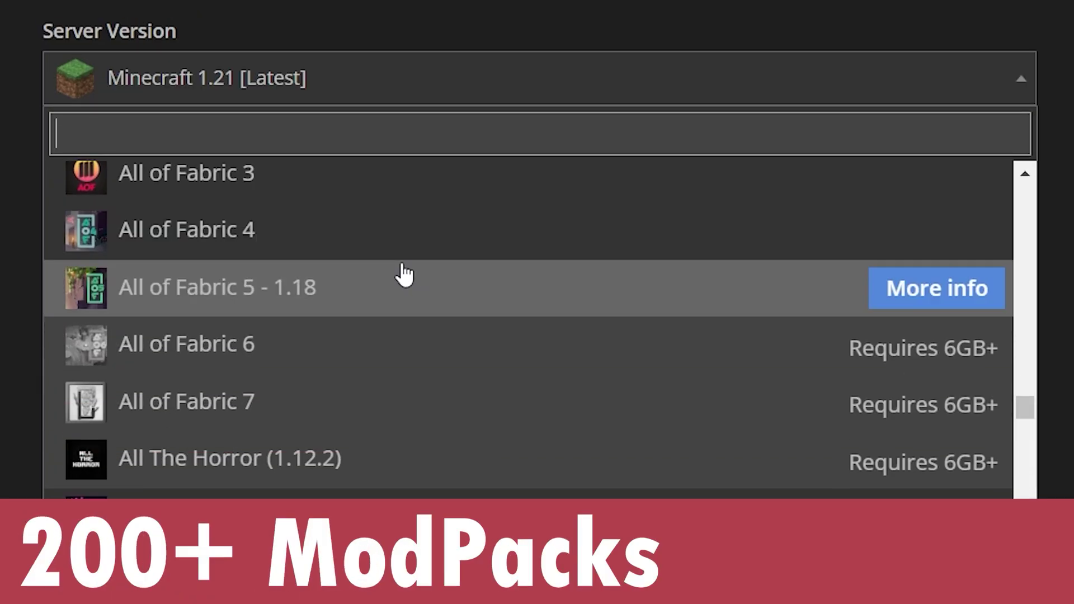
{"action": "scroll", "coordinate": [408, 263], "scroll_direction": "down", "scroll_amount": 10}
{"action": "scroll", "coordinate": [408, 257], "scroll_direction": "down", "scroll_amount": 12}
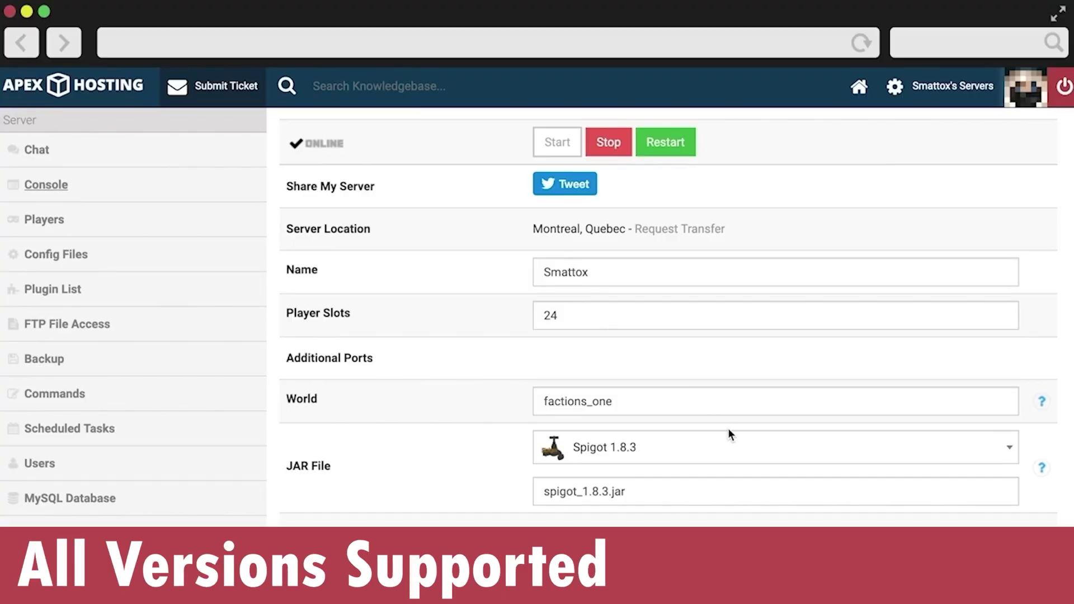
{"action": "left_click", "coordinate": [744, 445]}
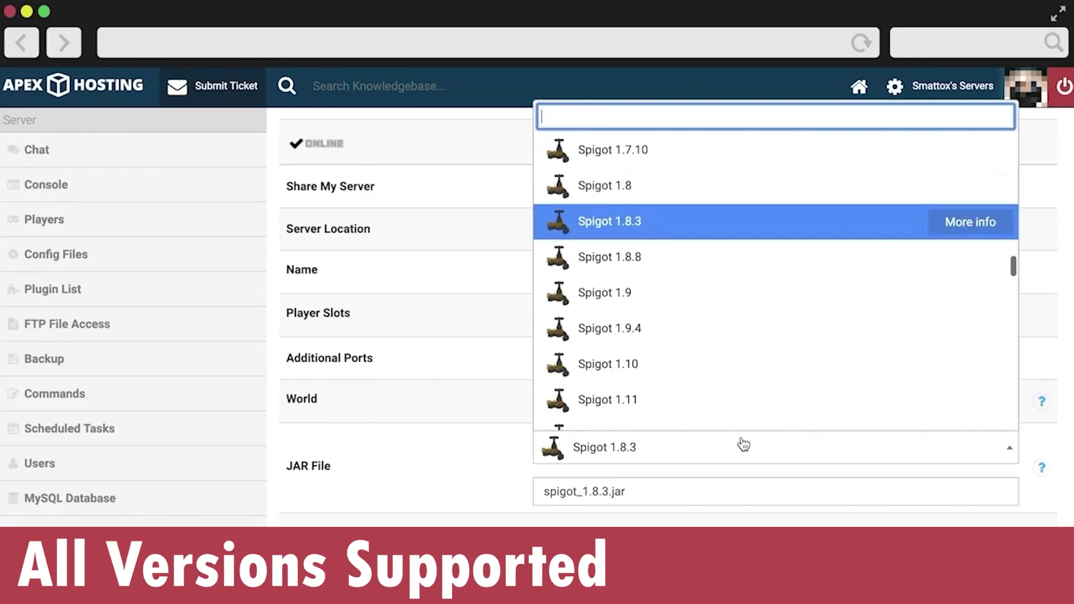
{"action": "left_click", "coordinate": [729, 271]}
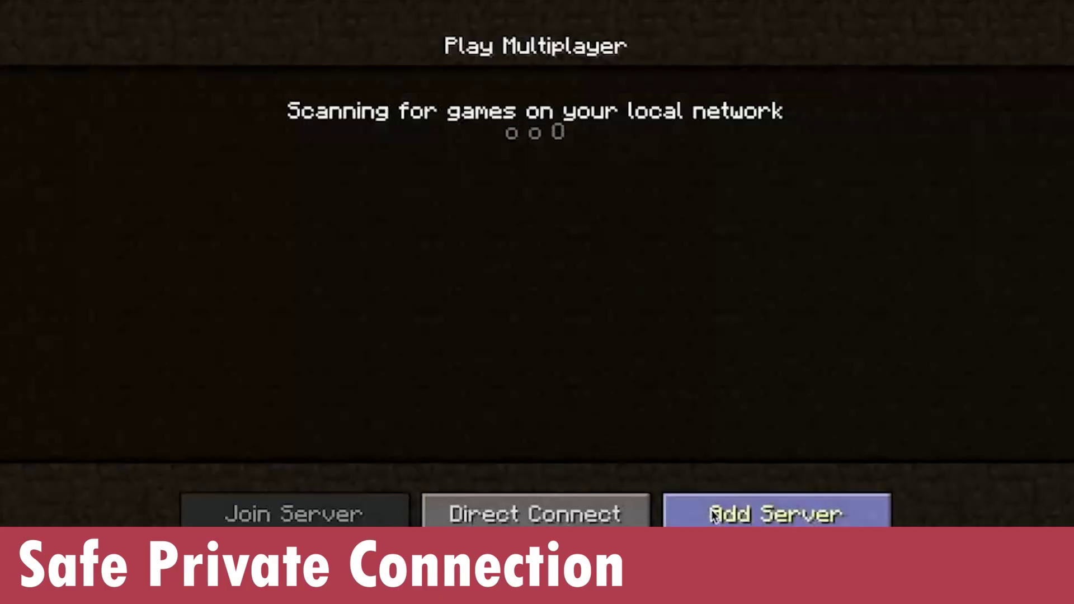
{"action": "left_click", "coordinate": [775, 511]}
{"action": "left_click", "coordinate": [632, 264]}
{"action": "type", "text": "192.99.38.198:26046"}
{"action": "left_click", "coordinate": [602, 425]}
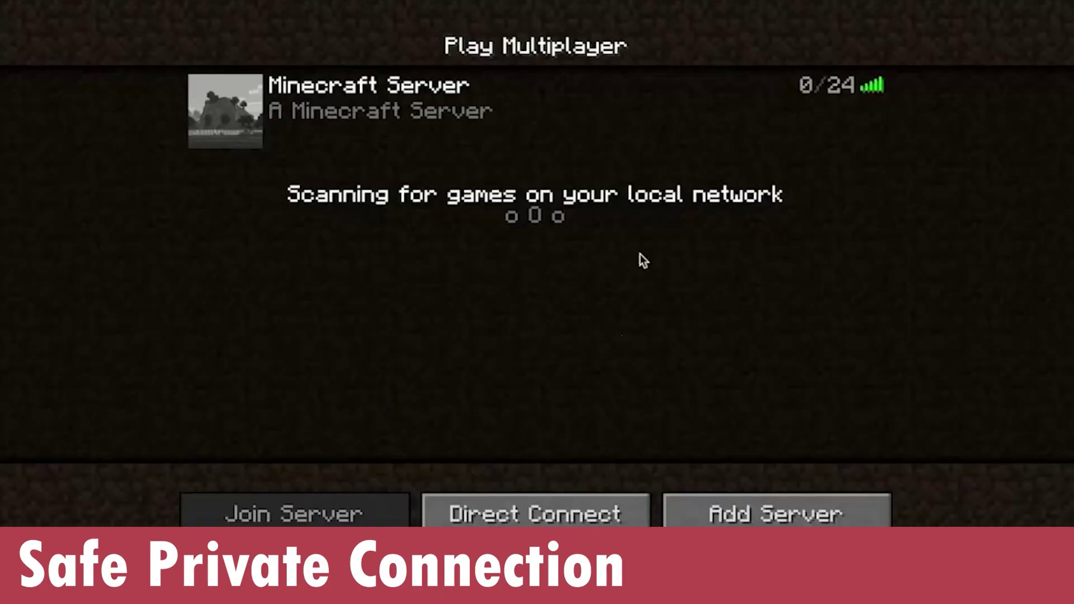
{"action": "double_click", "coordinate": [671, 101]}
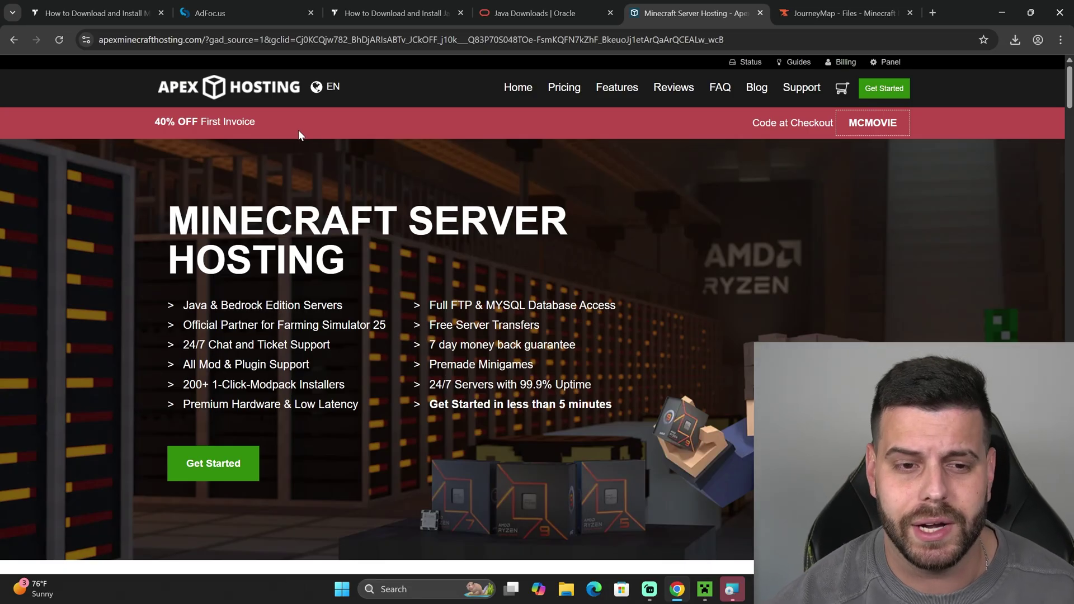
{"action": "left_click_drag", "start_coordinate": [162, 125], "coordinate": [390, 170]}
Step: Close the finished JDK 21.0.6 setup, delete its desktop installer, and restore Minecraft
{"action": "left_click", "coordinate": [394, 187]}
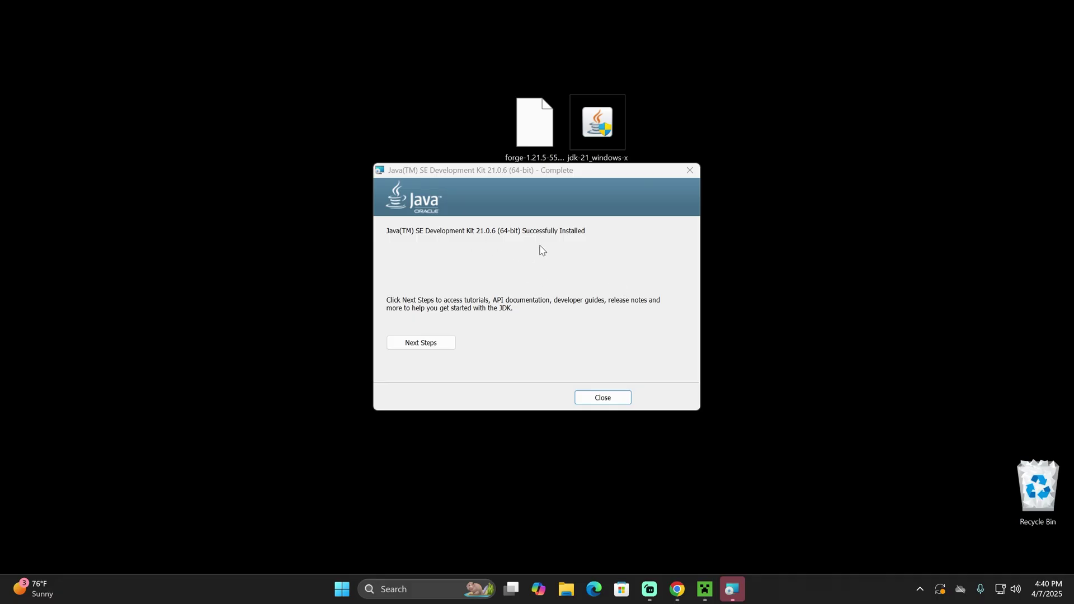
{"action": "left_click", "coordinate": [613, 399]}
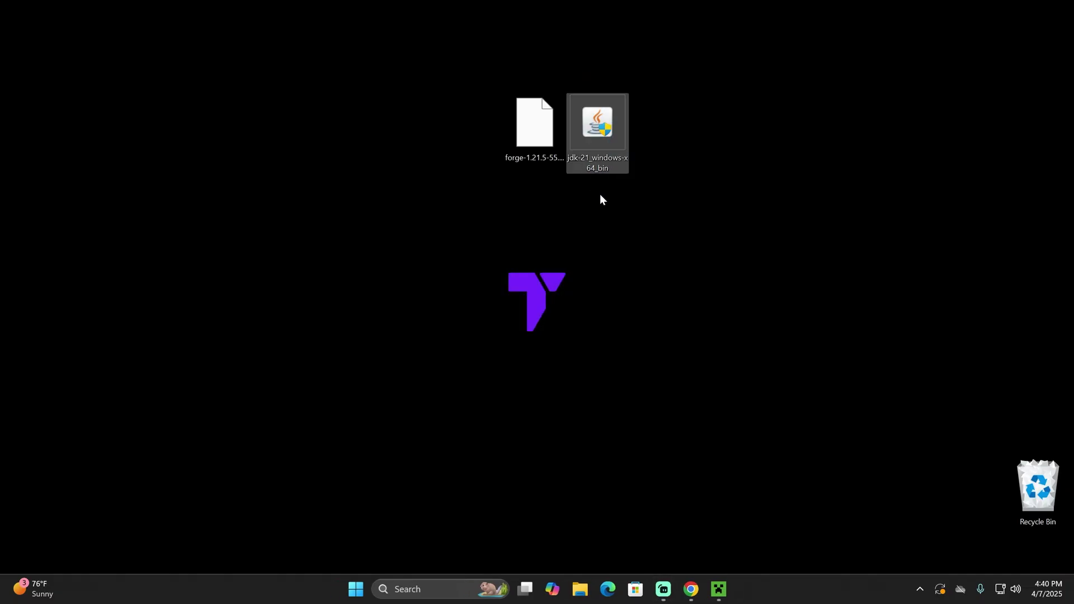
{"action": "key", "text": "Delete"}
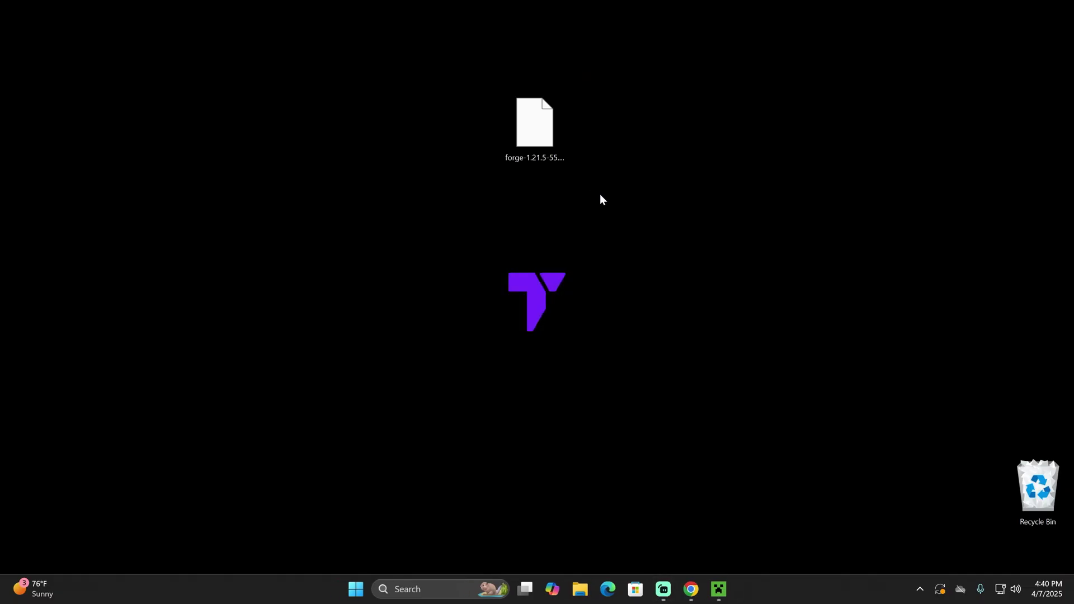
{"action": "key", "text": "F5"}
{"action": "left_click", "coordinate": [719, 589]}
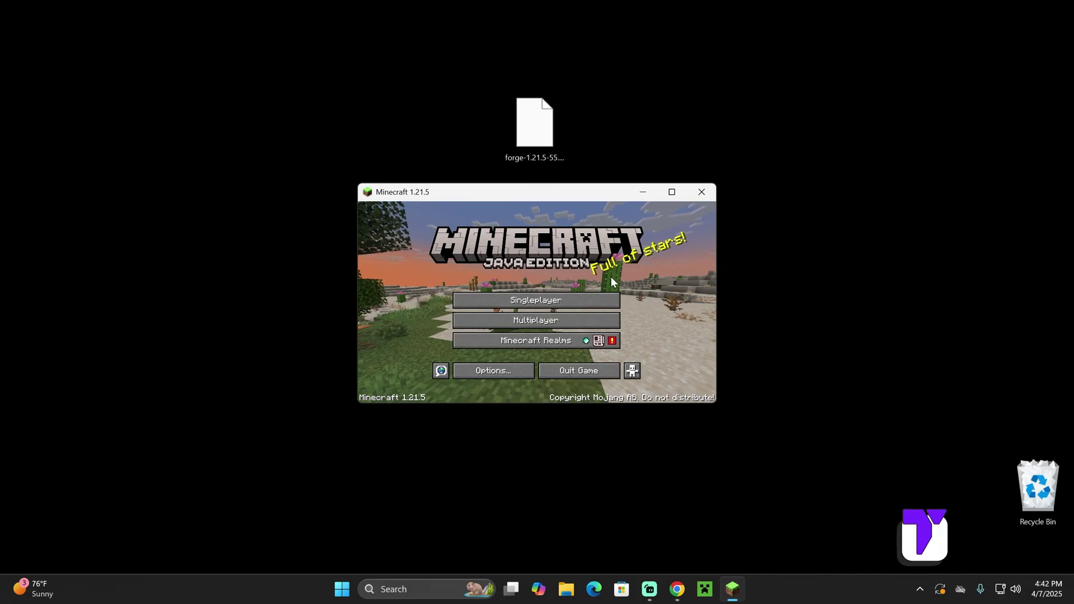
Step: Quit Minecraft, then install the 1.21.5-forge-55.0.4 client and confirm the completion dialog
{"action": "left_click", "coordinate": [600, 378]}
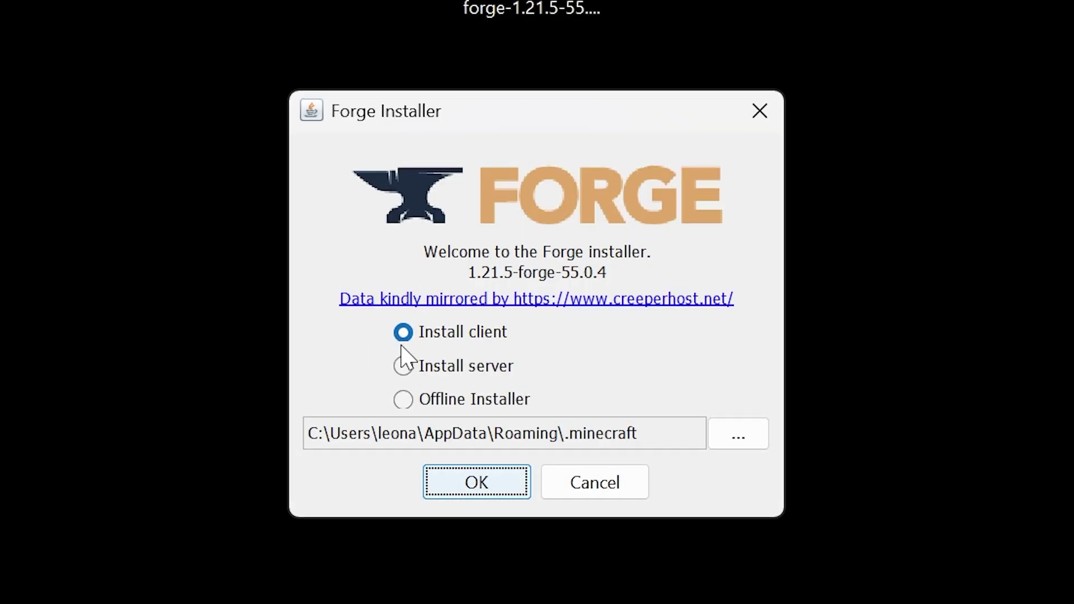
{"action": "left_click", "coordinate": [484, 481]}
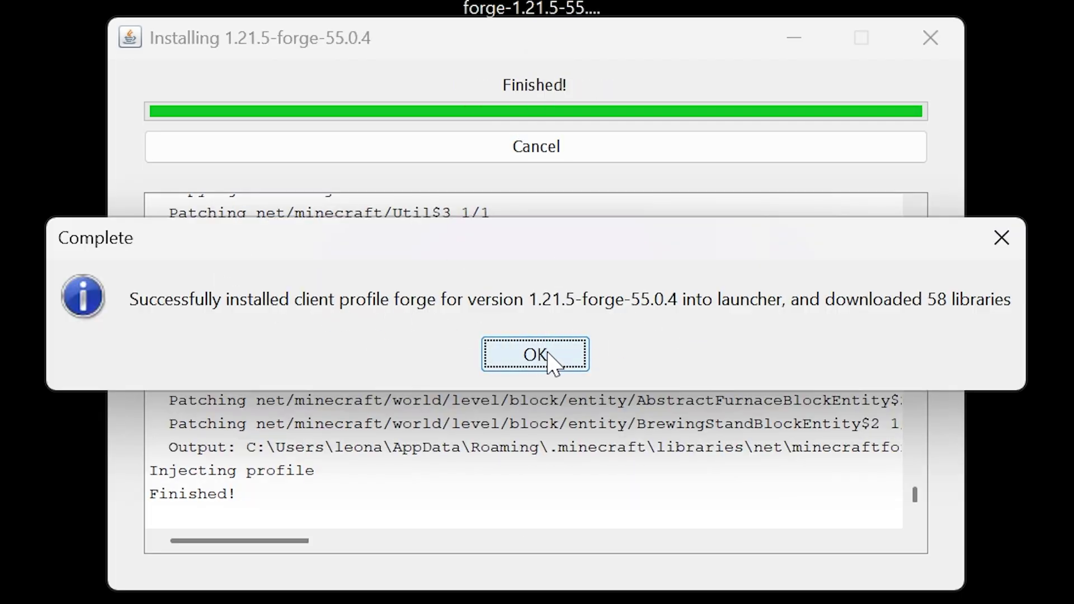
{"action": "left_click", "coordinate": [551, 356]}
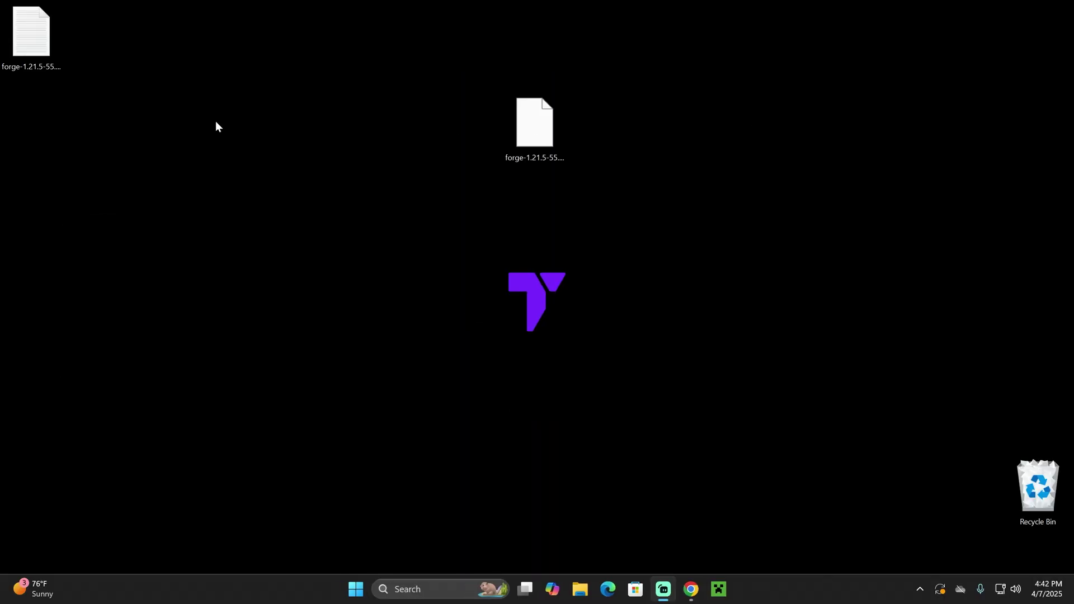
Step: Delete the leftover Forge installer files from the desktop
{"action": "left_click_drag", "start_coordinate": [146, 114], "coordinate": [2, 3]}
{"action": "key", "text": "Delete"}
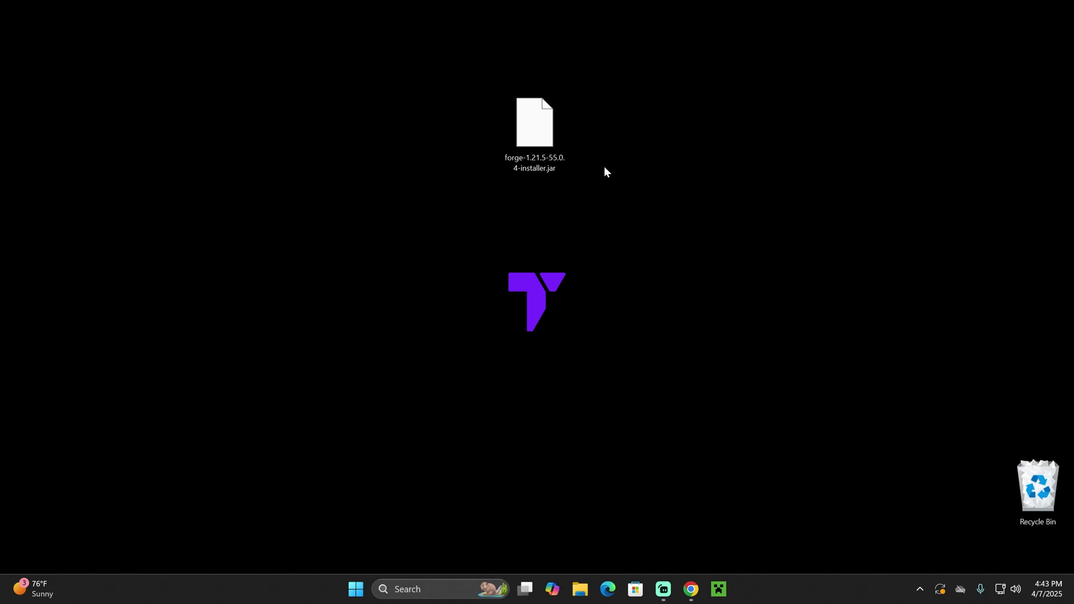
{"action": "left_click_drag", "start_coordinate": [660, 144], "coordinate": [467, 149]}
{"action": "key", "text": "Delete"}
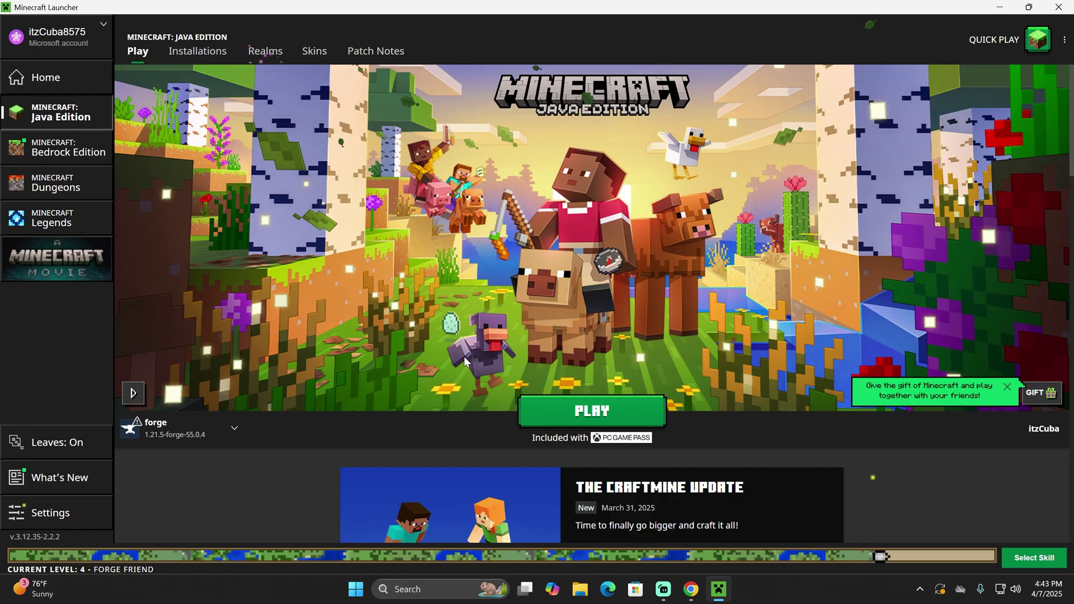
Step: In the Minecraft Launcher, keep the forge 1.21.5-forge-55.0.4 installation selected to play
{"action": "mouse_move", "coordinate": [163, 427]}
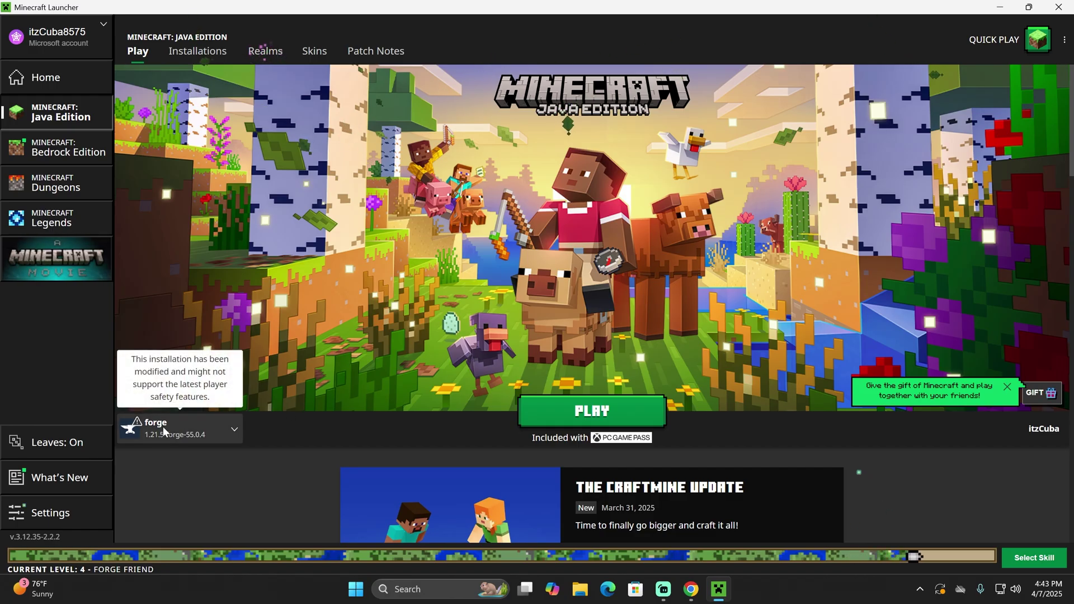
{"action": "left_click", "coordinate": [216, 428]}
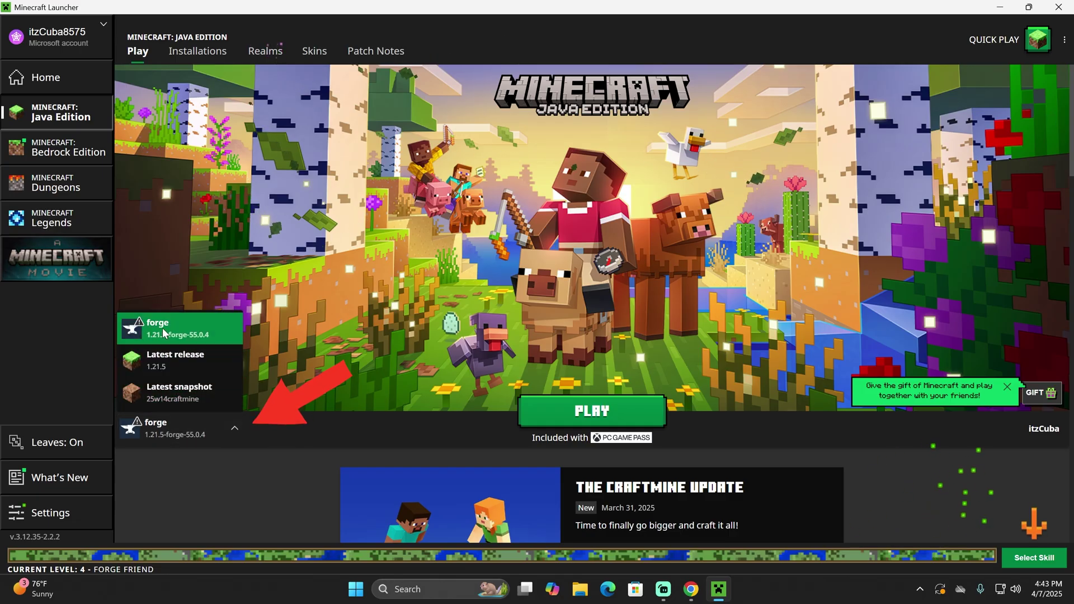
{"action": "left_click", "coordinate": [159, 439]}
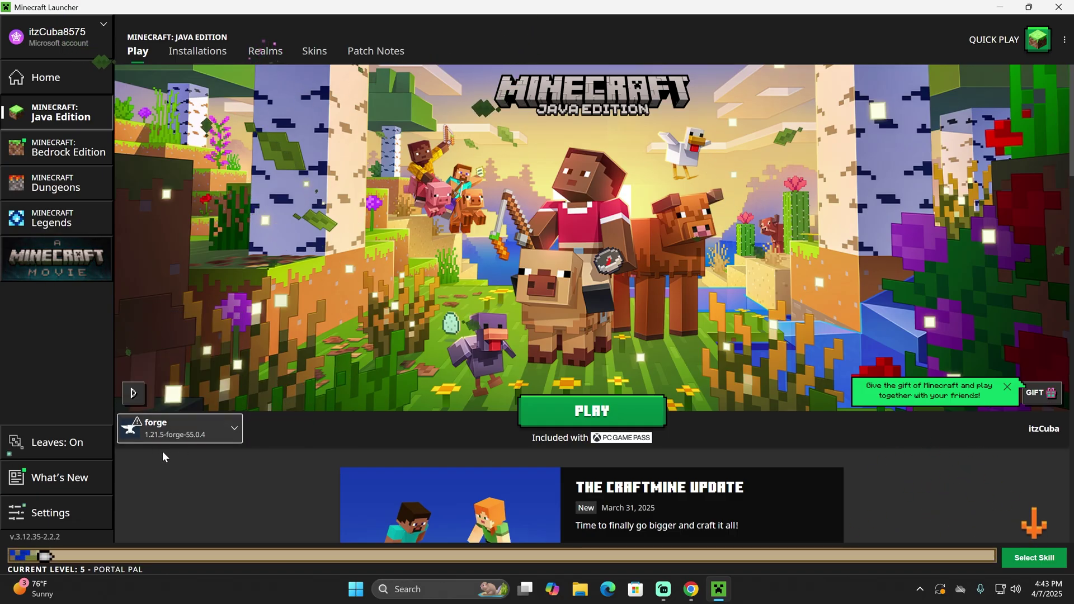
{"action": "left_click", "coordinate": [198, 51]}
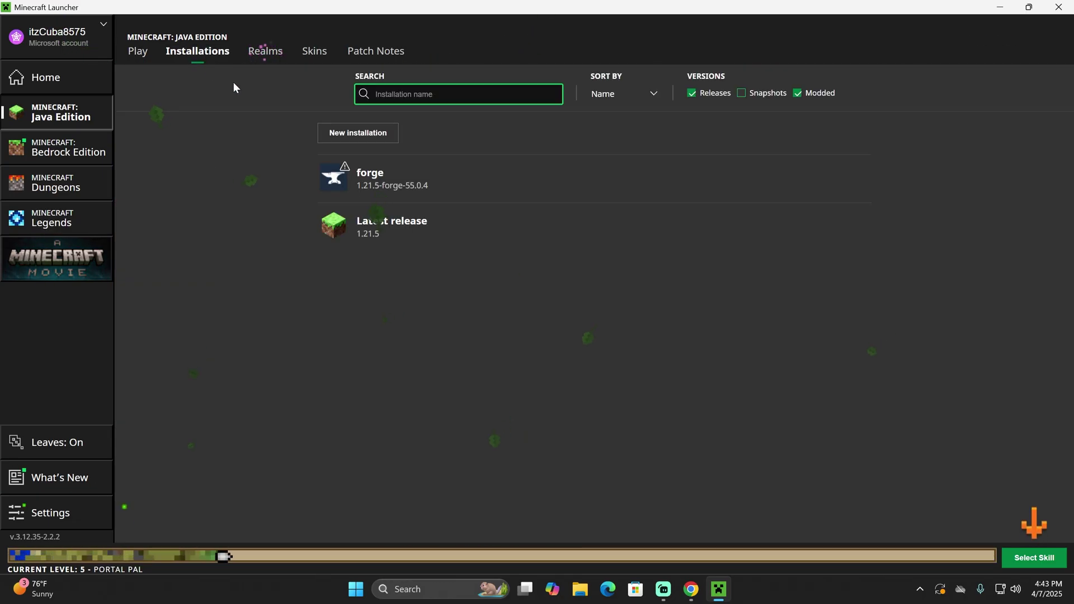
{"action": "left_click", "coordinate": [800, 93]}
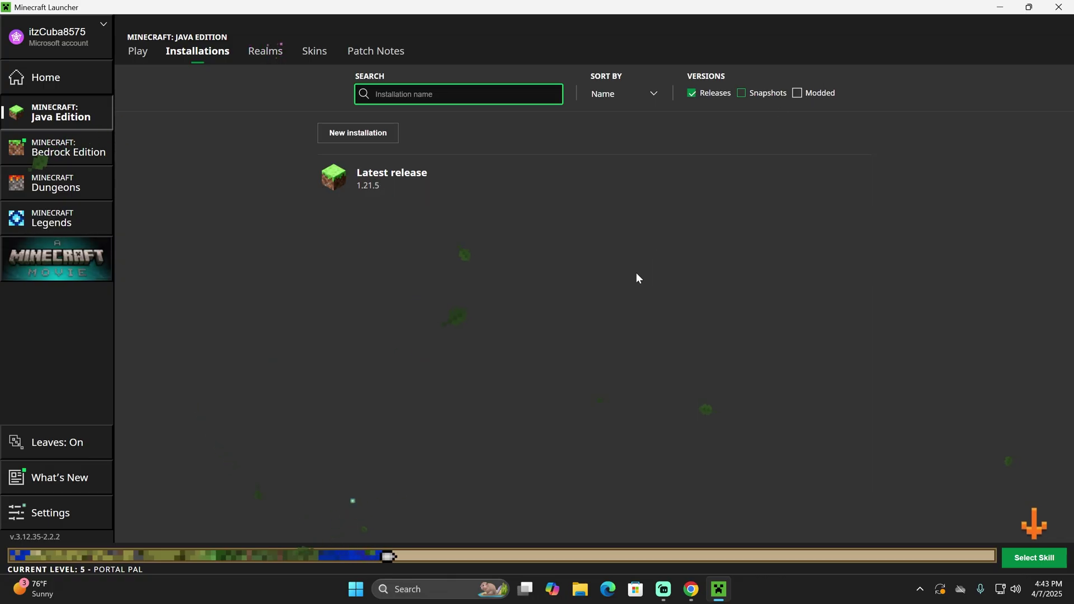
{"action": "left_click", "coordinate": [797, 93]}
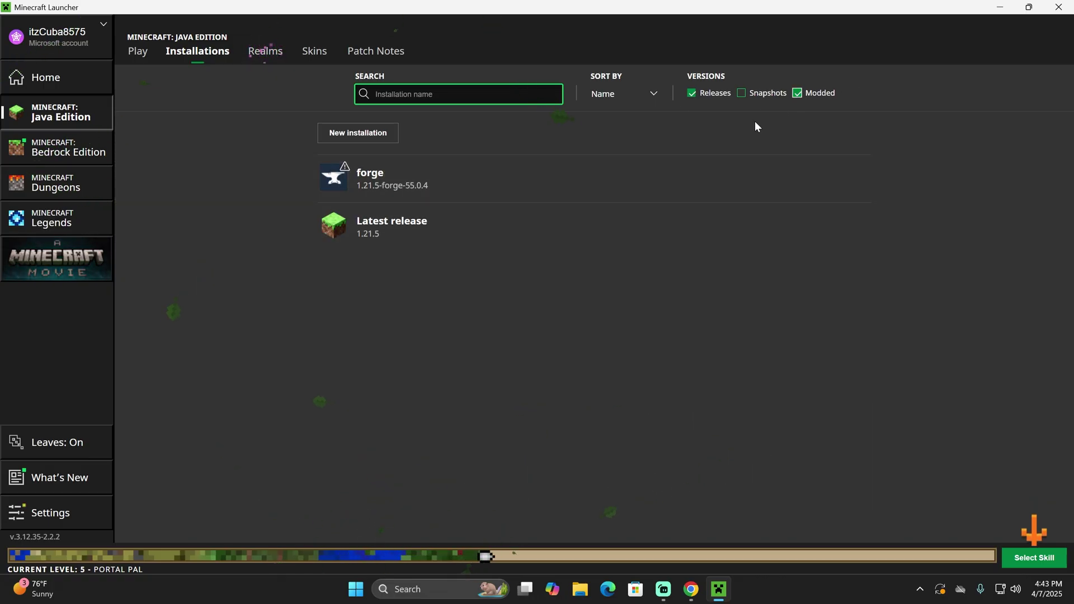
{"action": "left_click", "coordinate": [358, 132]}
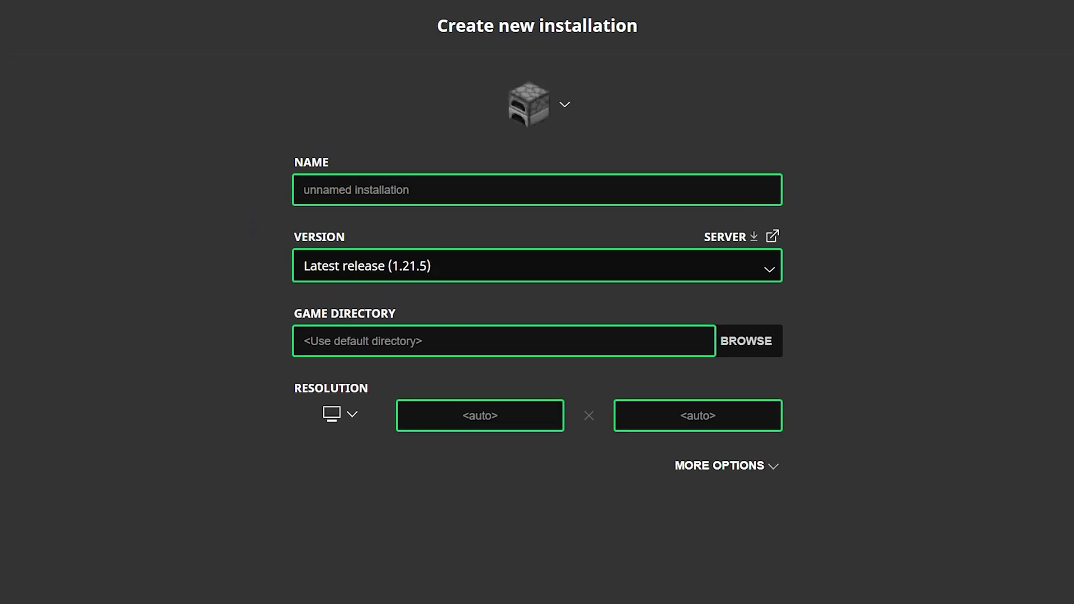
{"action": "left_click", "coordinate": [304, 266]}
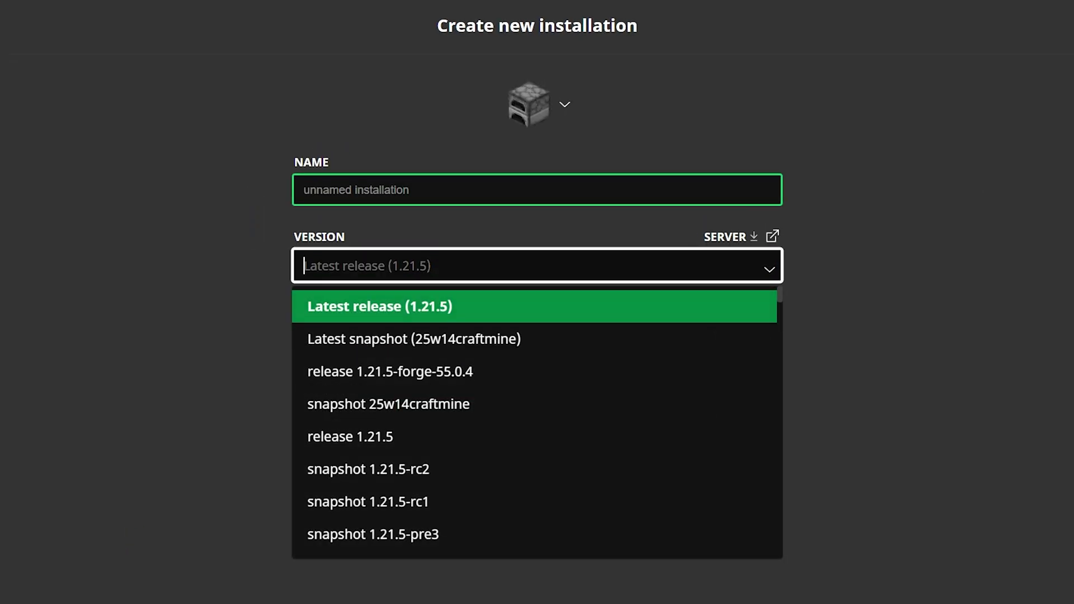
{"action": "type", "text": "forge"}
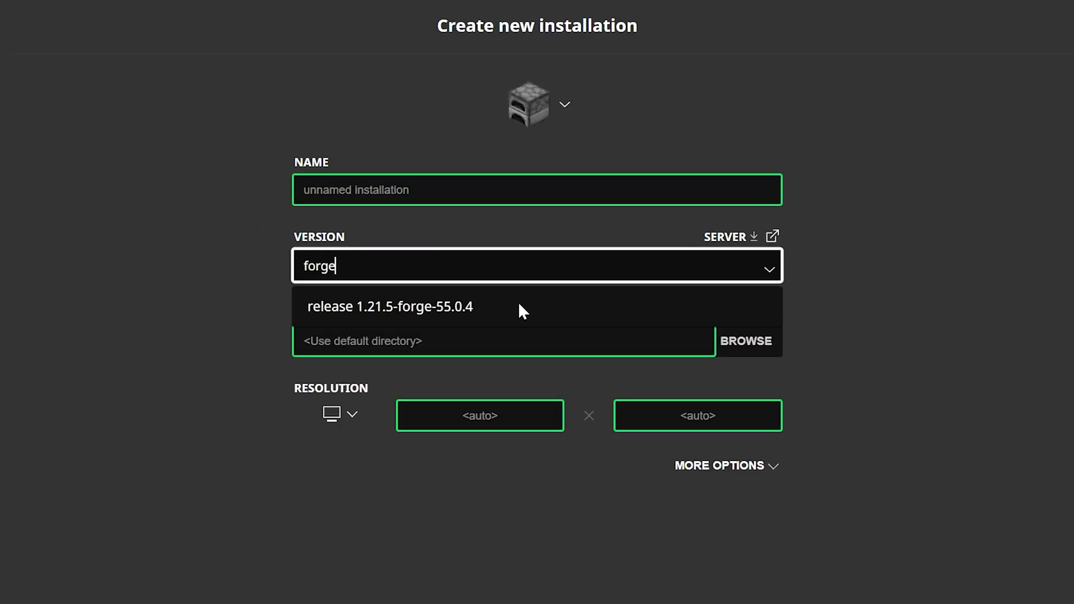
{"action": "left_click", "coordinate": [407, 306]}
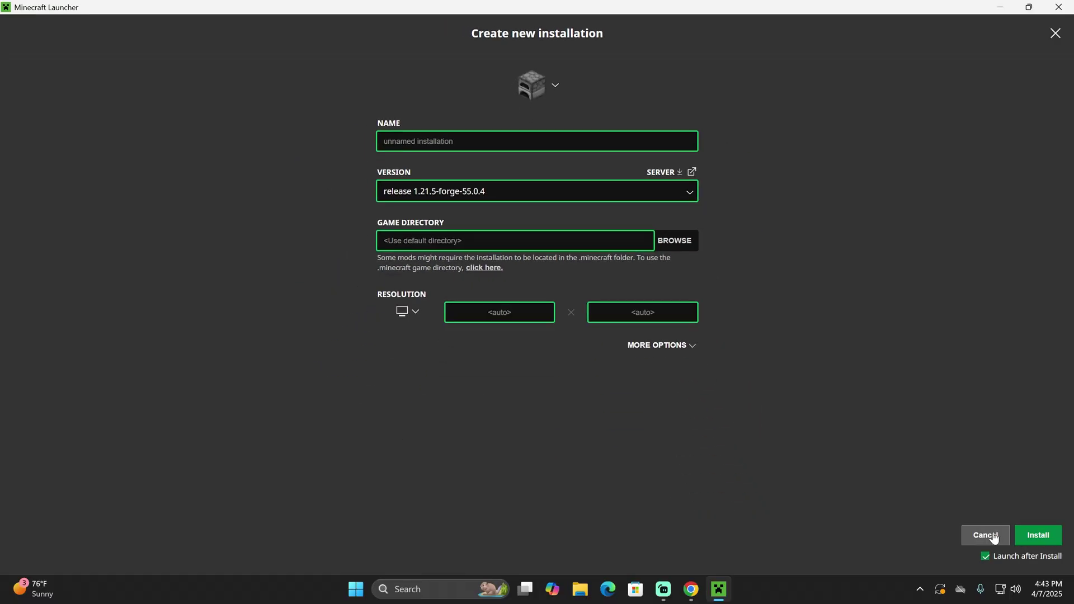
{"action": "left_click", "coordinate": [993, 536]}
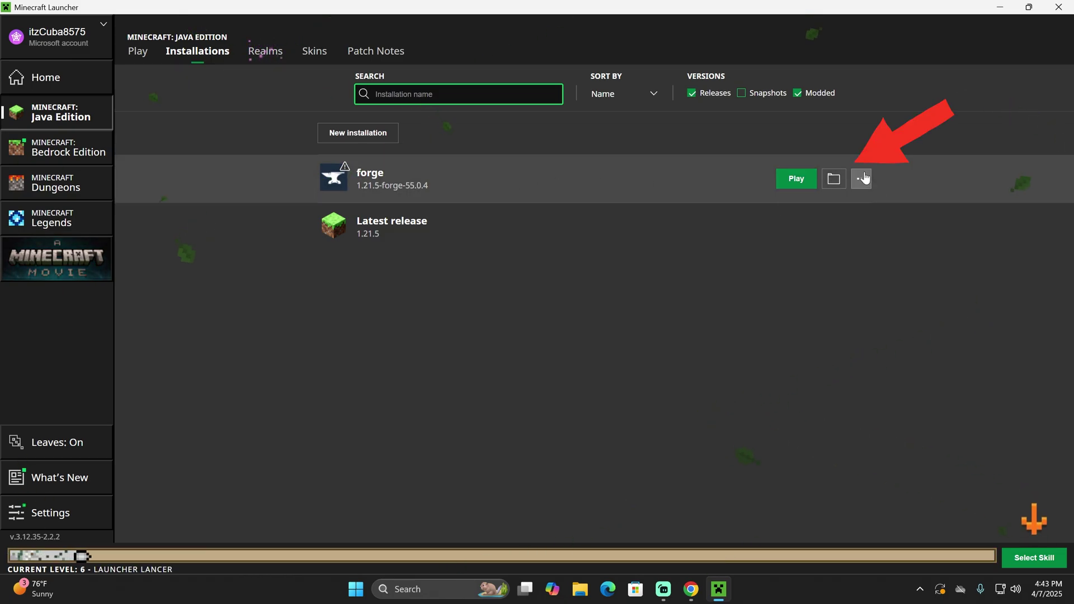
Step: Open the forge installation's .minecraft folder, maximized and shown as large icons
{"action": "left_click", "coordinate": [834, 178]}
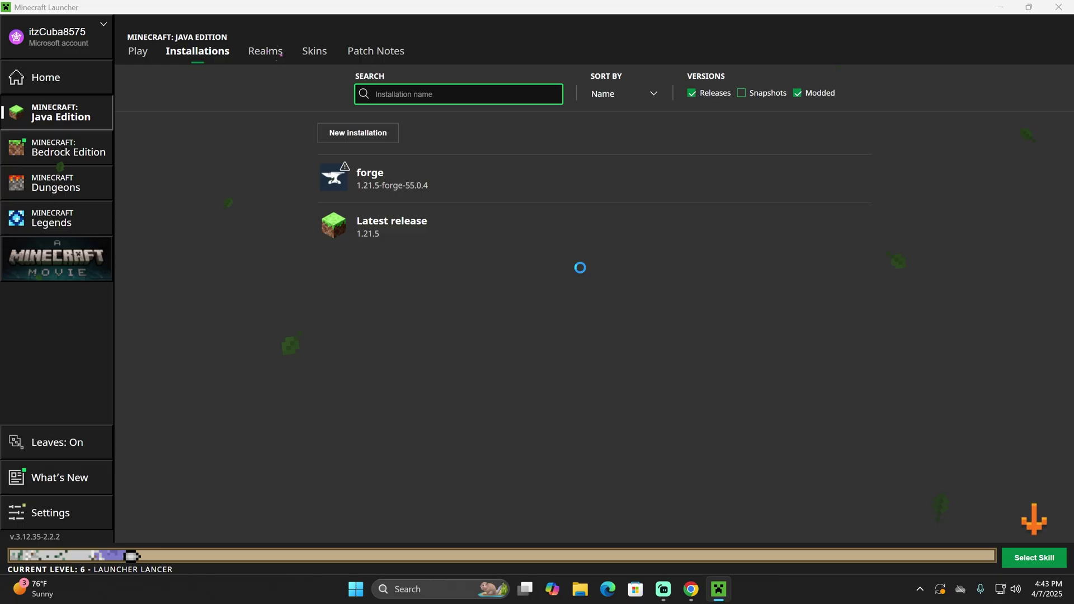
{"action": "left_click_drag", "start_coordinate": [851, 234], "coordinate": [768, 263]}
{"action": "scroll", "coordinate": [759, 274], "scroll_direction": "down", "scroll_amount": 5}
{"action": "scroll", "coordinate": [759, 275], "scroll_direction": "up", "scroll_amount": 5}
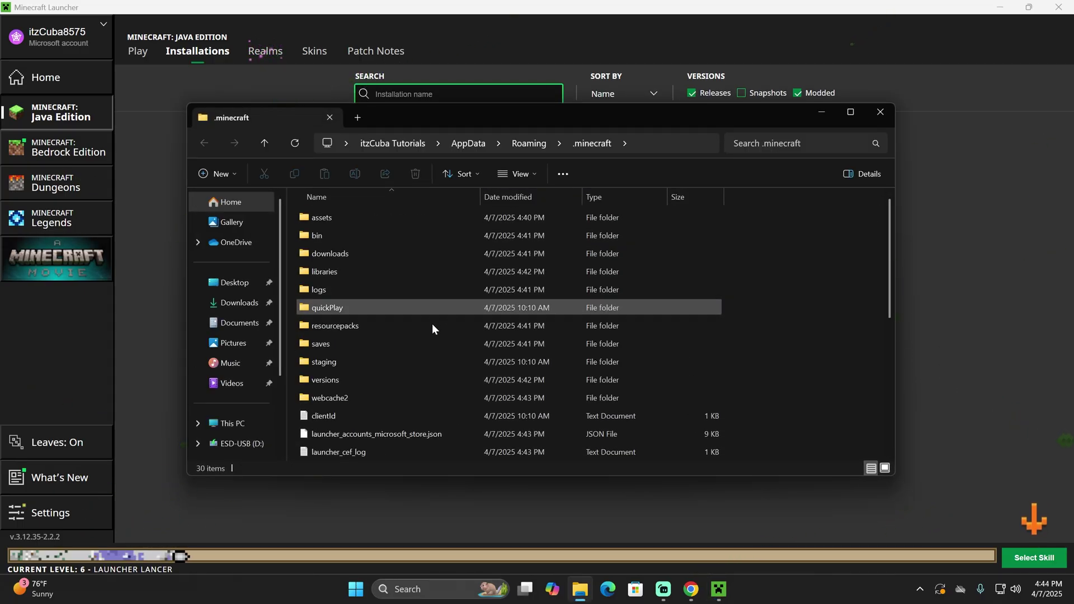
{"action": "key", "text": "super+Up"}
{"action": "key", "text": "ctrl+shift+2"}
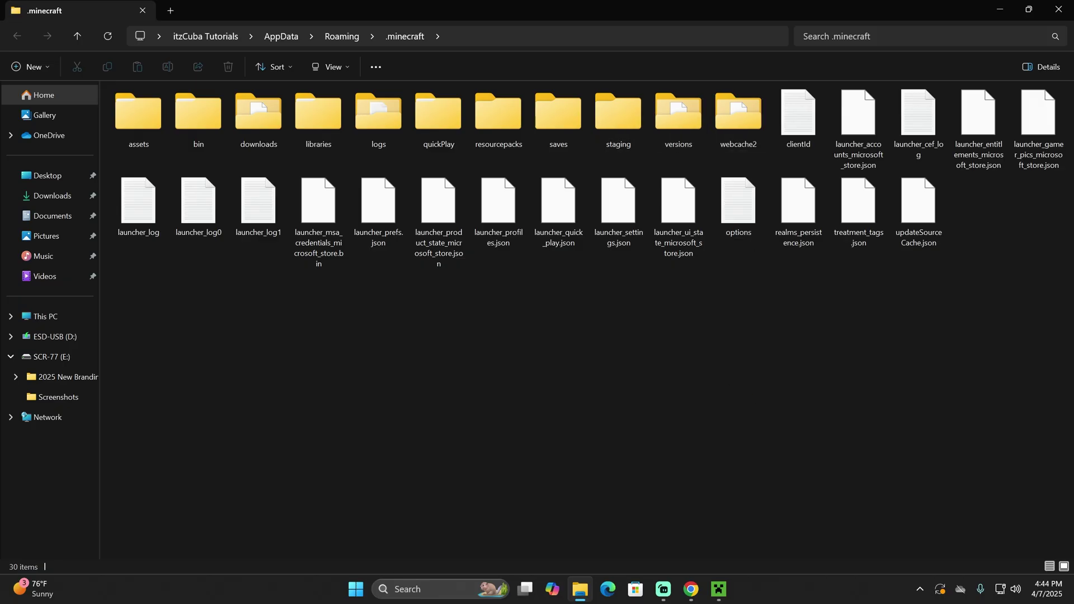
Step: Create a new folder named 'mods' in .minecraft and open it
{"action": "left_click", "coordinate": [33, 66]}
{"action": "left_click", "coordinate": [44, 98]}
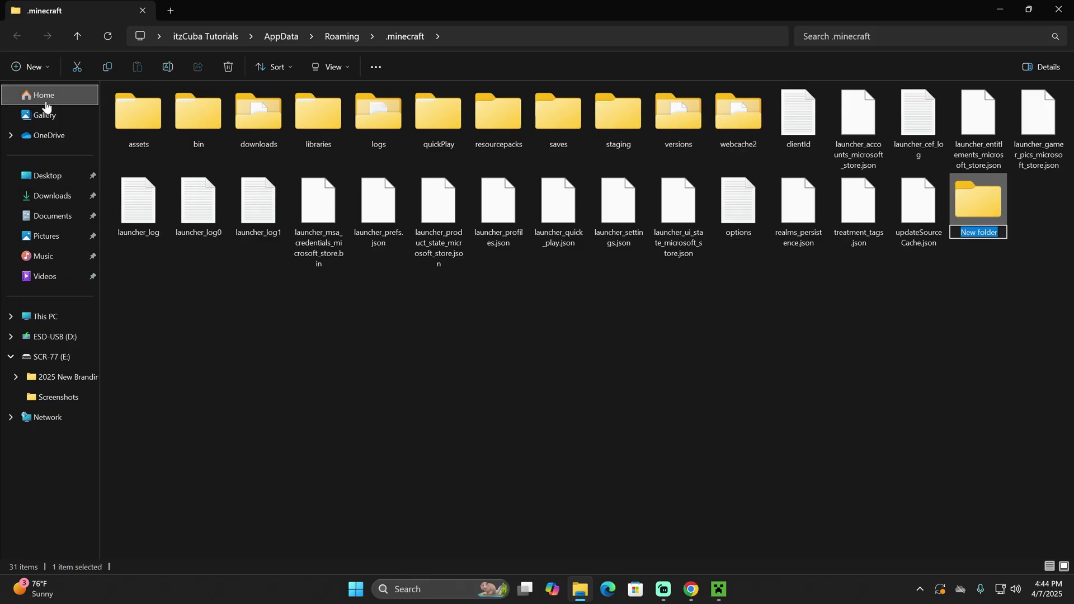
{"action": "type", "text": "mods"}
{"action": "left_click", "coordinate": [1005, 278]}
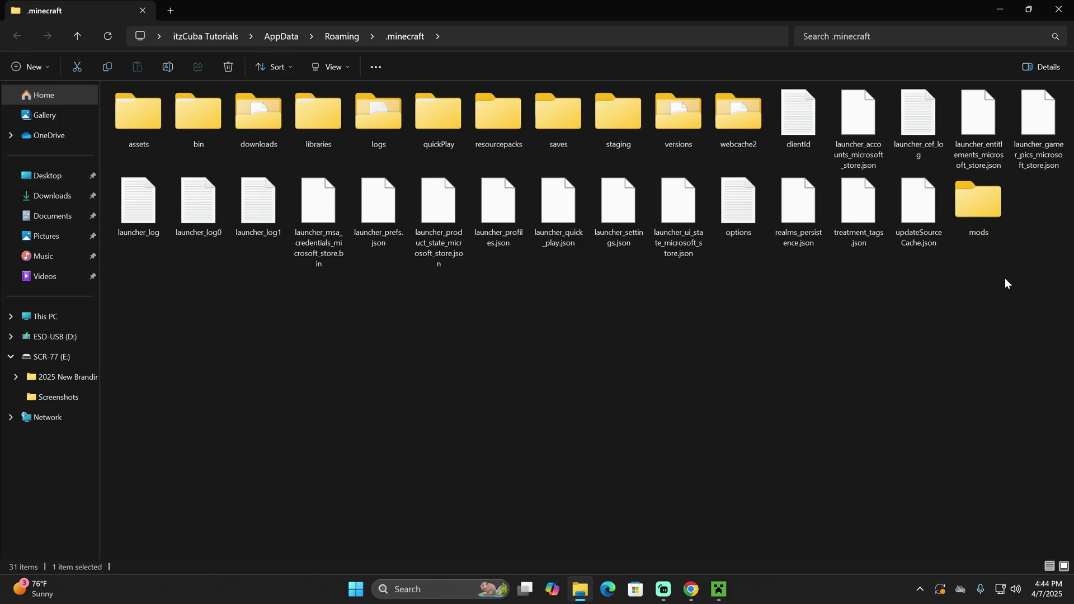
{"action": "double_click", "coordinate": [985, 196]}
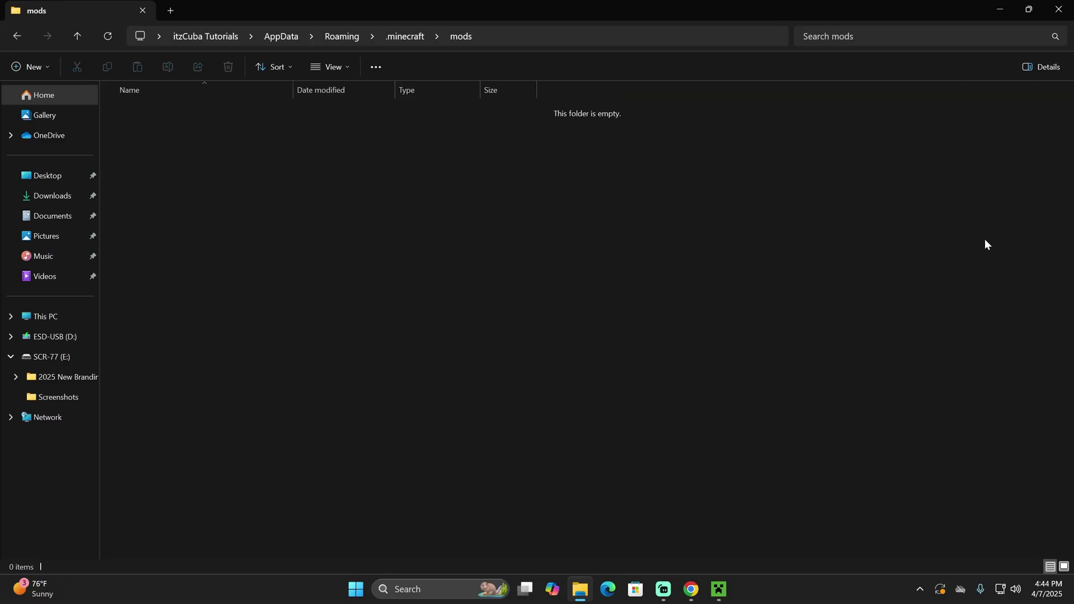
{"action": "left_click_drag", "start_coordinate": [622, 220], "coordinate": [402, 239]}
{"action": "left_click", "coordinate": [719, 590]}
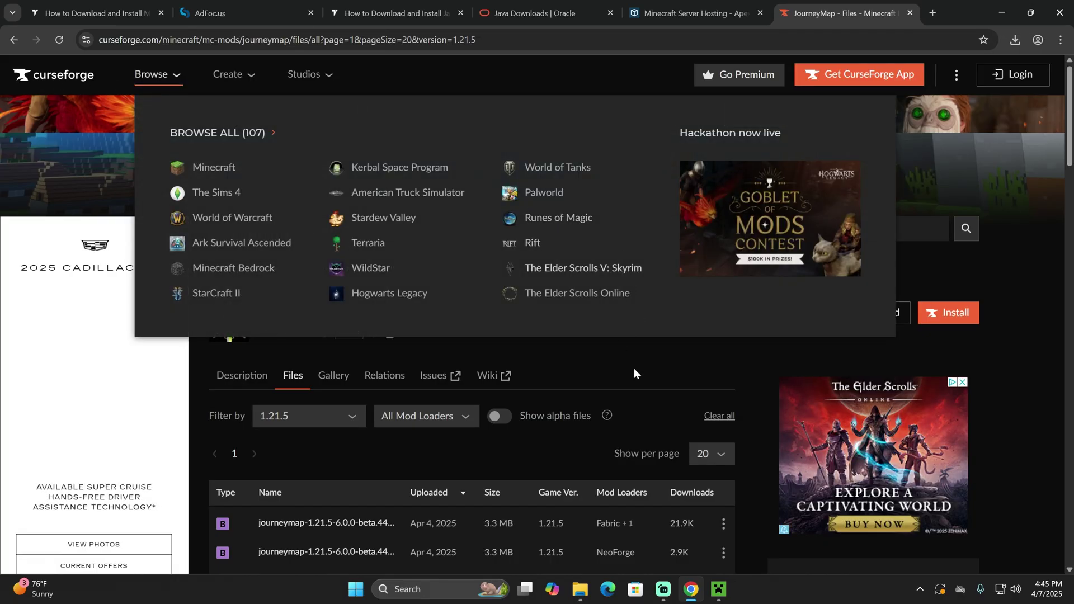
Step: Download journeymap-forge-1.21.5-6.0.0-beta.44.jar from the Forge 1.21.5 row of JourneyMap's Files list
{"action": "scroll", "coordinate": [719, 377], "scroll_direction": "down", "scroll_amount": 3}
{"action": "scroll", "coordinate": [559, 151], "scroll_direction": "up", "scroll_amount": 2}
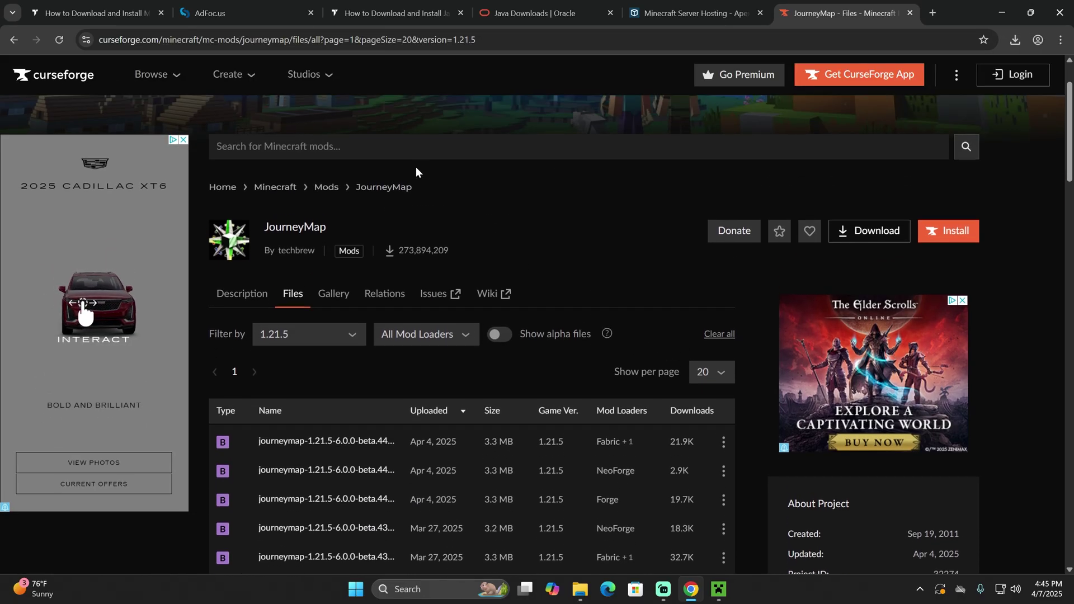
{"action": "scroll", "coordinate": [602, 212], "scroll_direction": "down", "scroll_amount": 4}
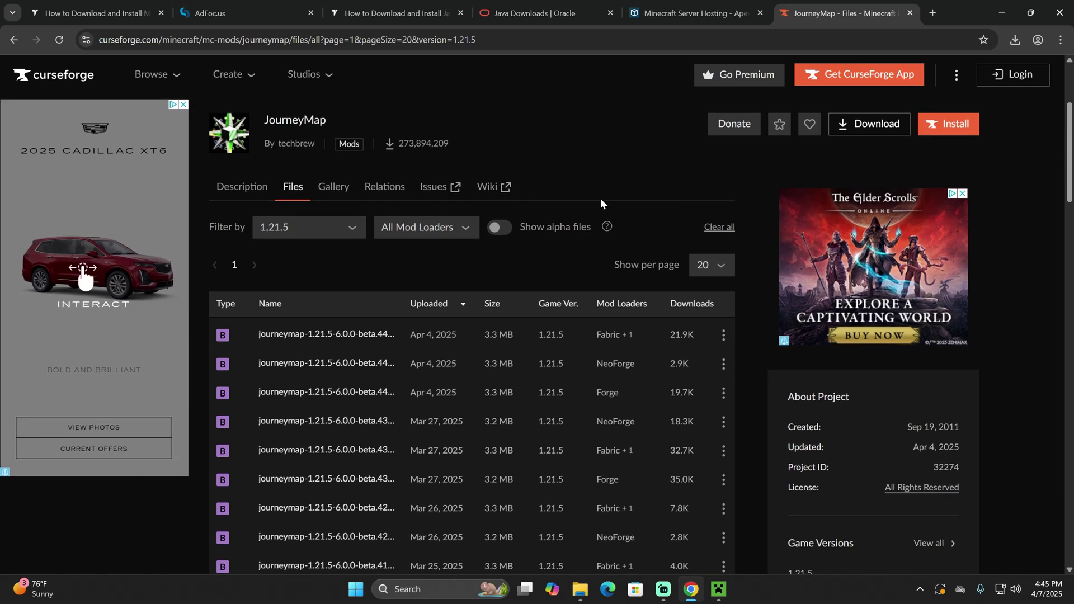
{"action": "scroll", "coordinate": [619, 166], "scroll_direction": "down", "scroll_amount": 1}
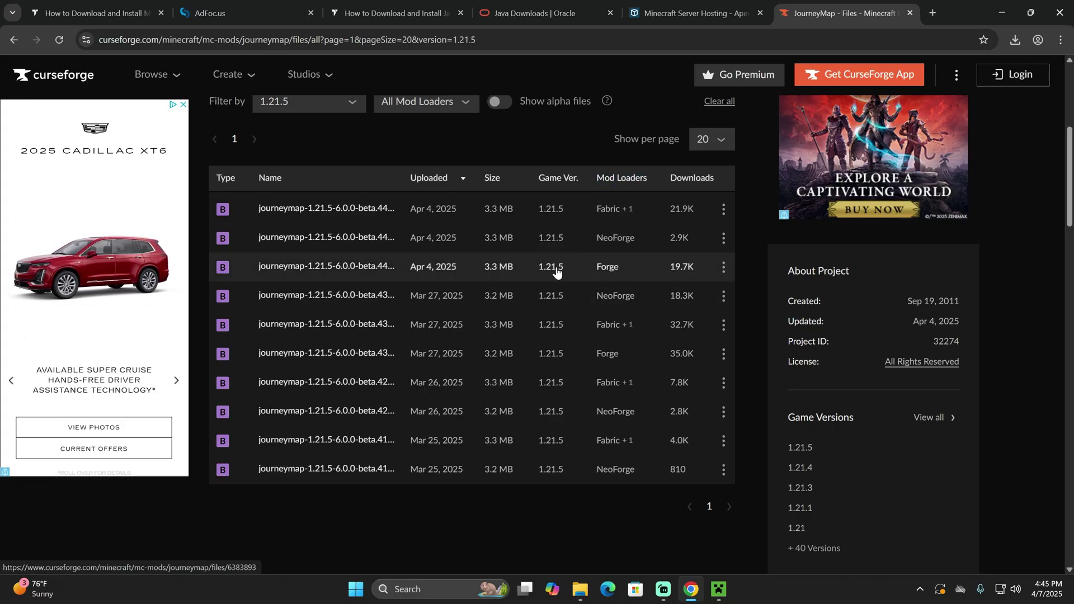
{"action": "left_click", "coordinate": [723, 272]}
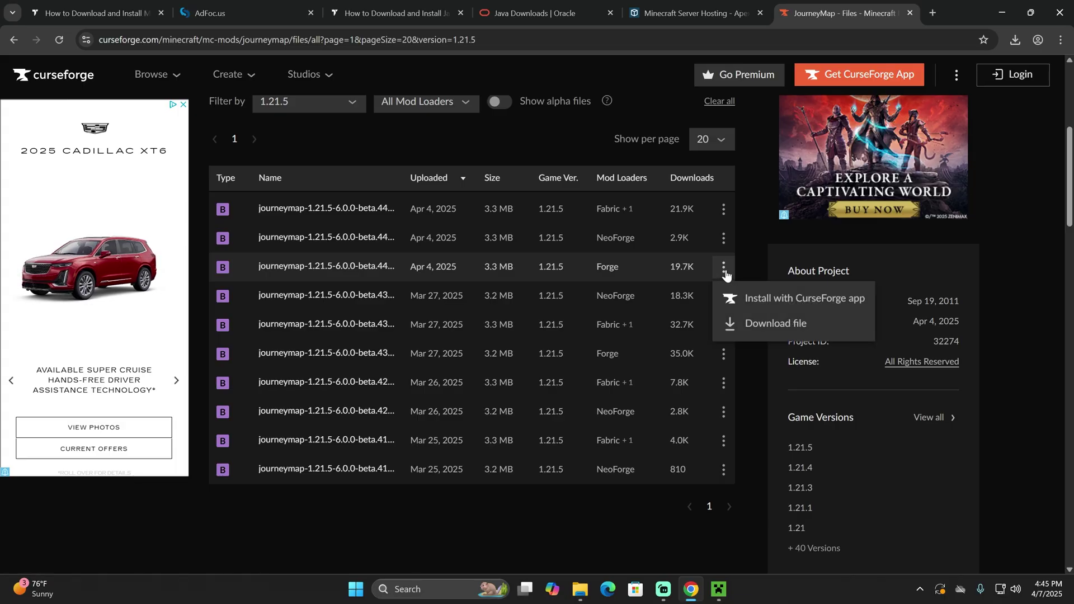
{"action": "left_click", "coordinate": [769, 323]}
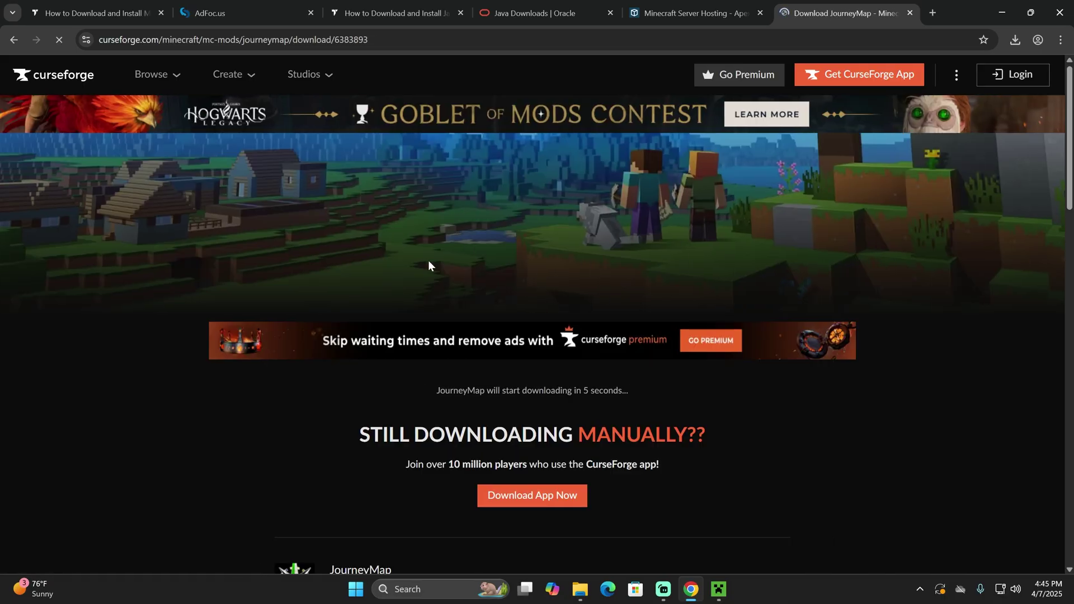
{"action": "scroll", "coordinate": [841, 416], "scroll_direction": "down", "scroll_amount": 5}
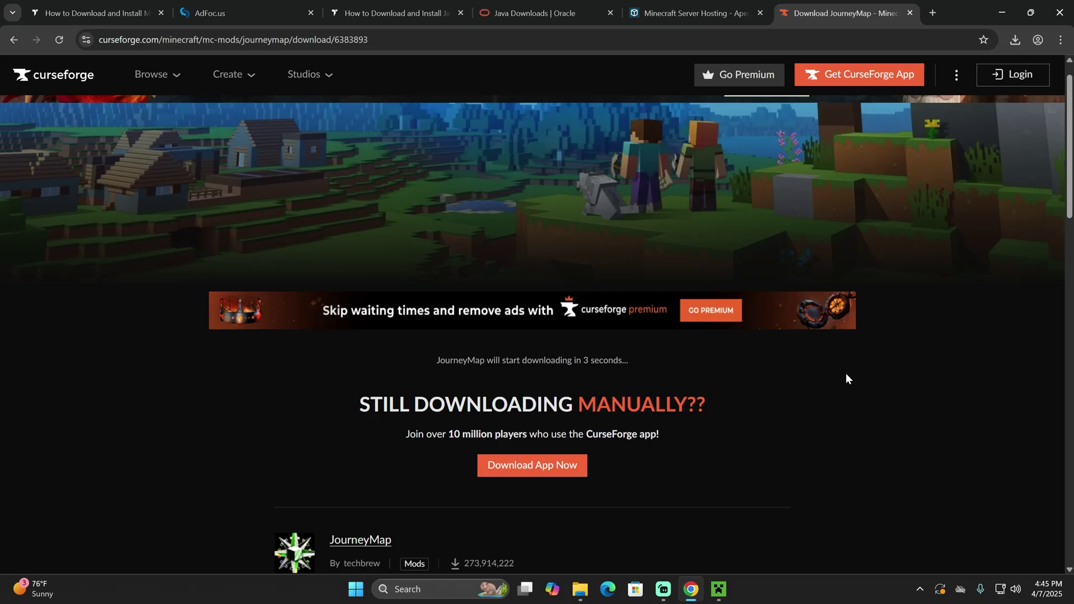
{"action": "left_click_drag", "start_coordinate": [342, 318], "coordinate": [663, 328]}
{"action": "left_click", "coordinate": [398, 313]}
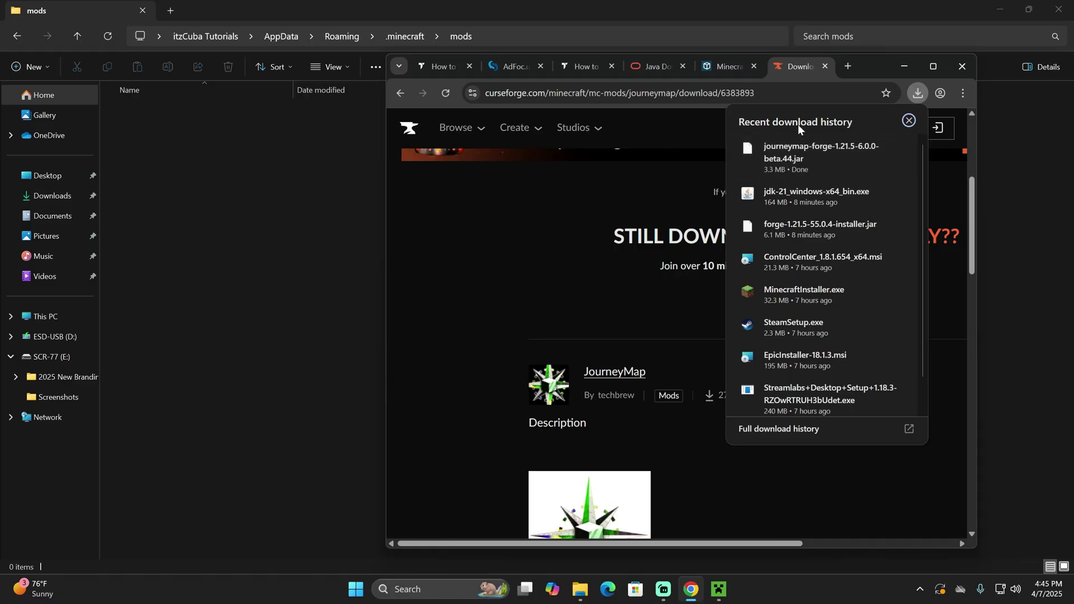
Step: Drag the downloaded JourneyMap jar from Chrome into the .minecraft mods folder
{"action": "left_click_drag", "start_coordinate": [815, 156], "coordinate": [521, 199]}
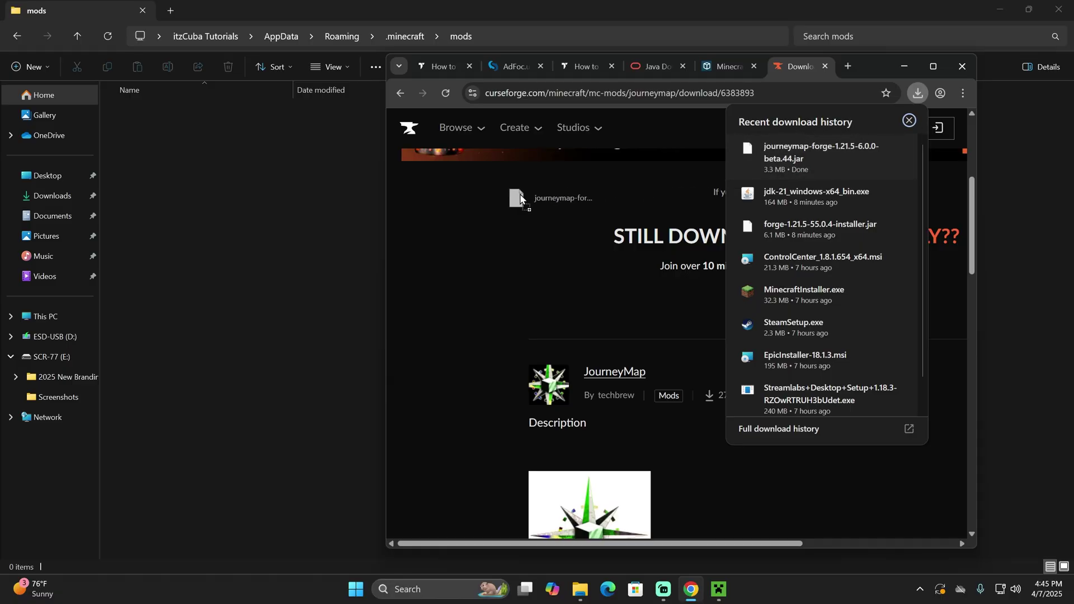
{"action": "left_click_drag", "start_coordinate": [236, 183], "coordinate": [254, 163]}
{"action": "left_click", "coordinate": [179, 110]}
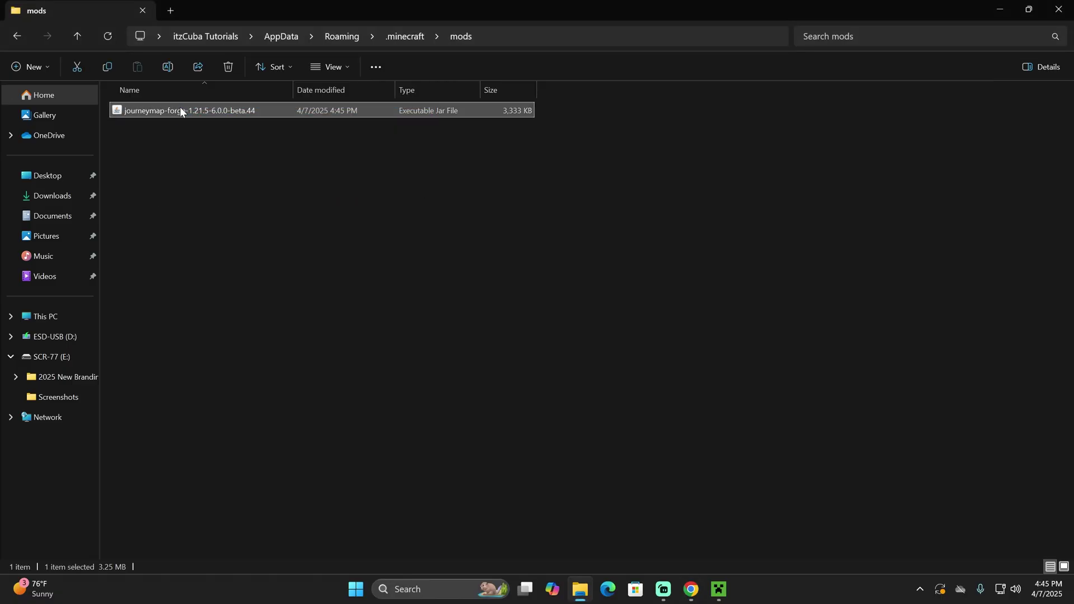
{"action": "left_click", "coordinate": [284, 167]}
Step: Switch the mods folder view to Large icons
{"action": "key", "text": "ctrl+shift+3"}
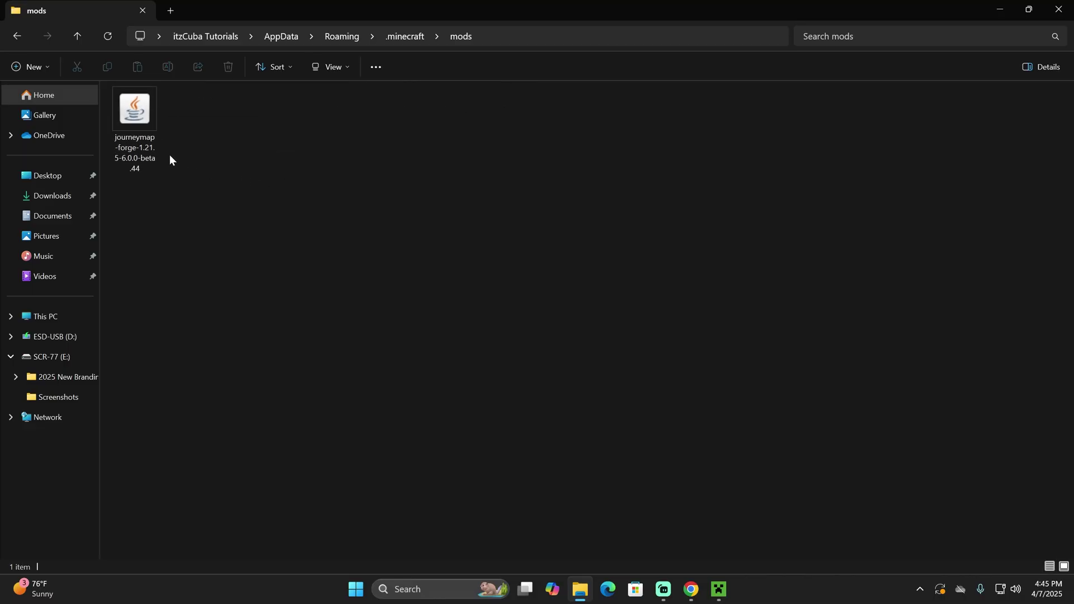
{"action": "left_click", "coordinate": [137, 122]}
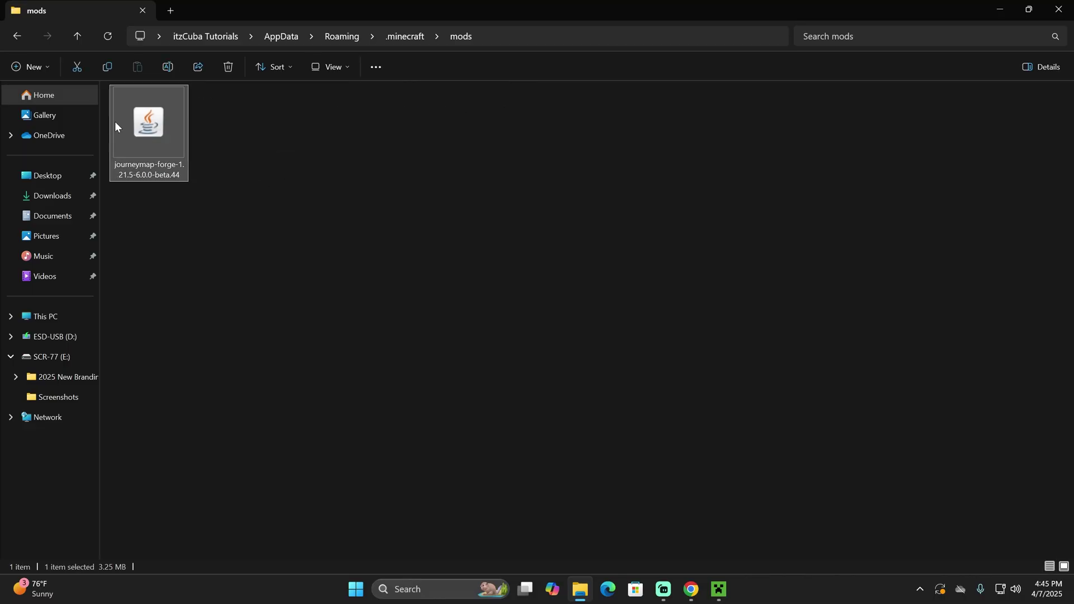
{"action": "left_click", "coordinate": [197, 123]}
{"action": "left_click_drag", "start_coordinate": [245, 187], "coordinate": [244, 144]}
Step: Turn on file name extensions to confirm the .jar, then close the mods folder
{"action": "left_click", "coordinate": [340, 68]}
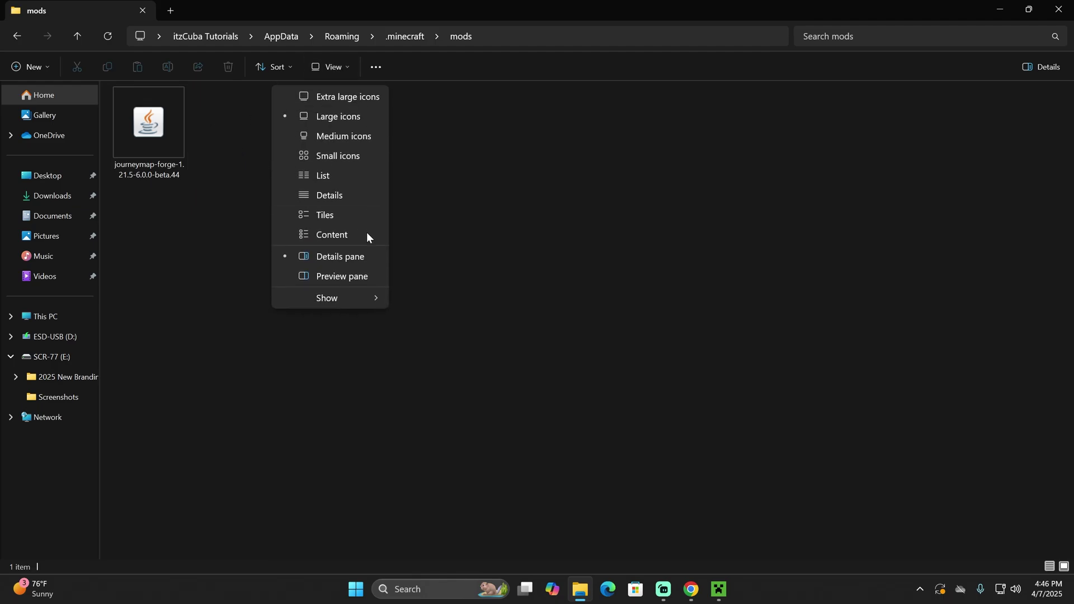
{"action": "mouse_move", "coordinate": [332, 303]}
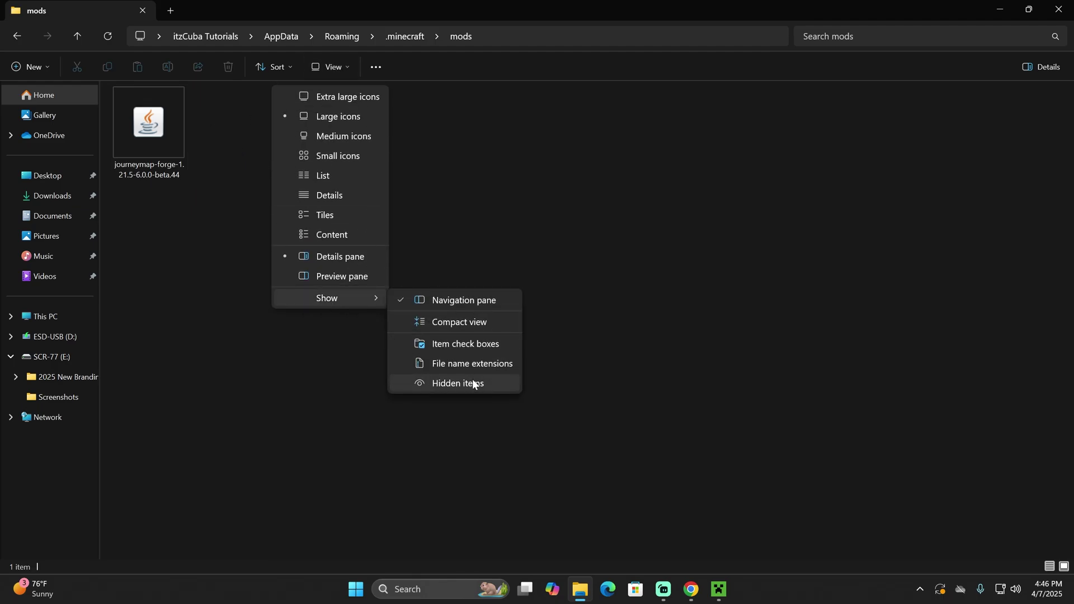
{"action": "left_click", "coordinate": [472, 365]}
{"action": "left_click", "coordinate": [177, 182]}
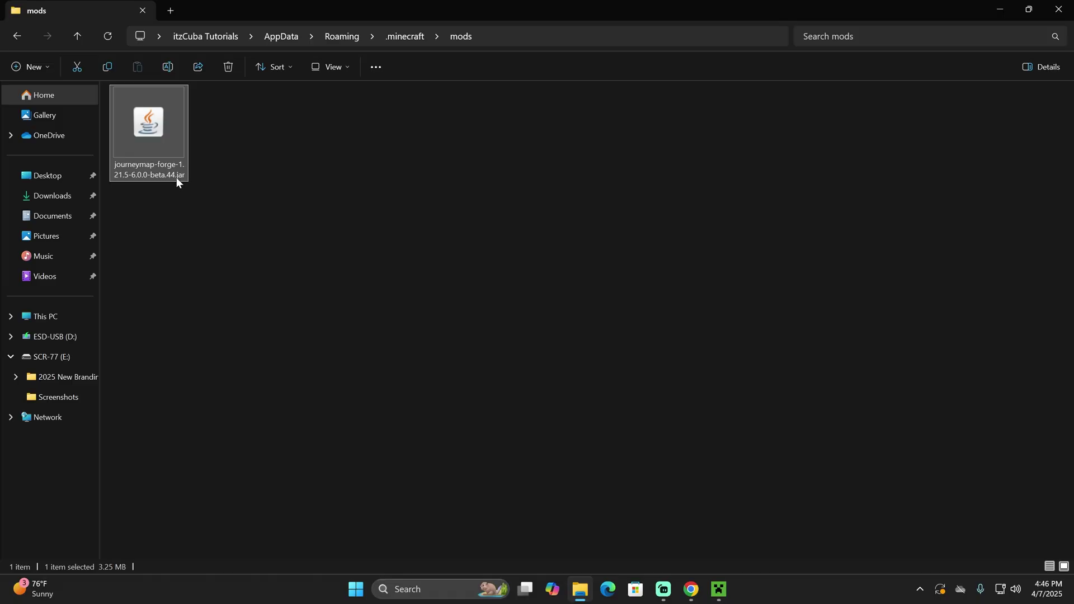
{"action": "left_click_drag", "start_coordinate": [370, 148], "coordinate": [155, 138]}
{"action": "left_click", "coordinate": [1059, 9]}
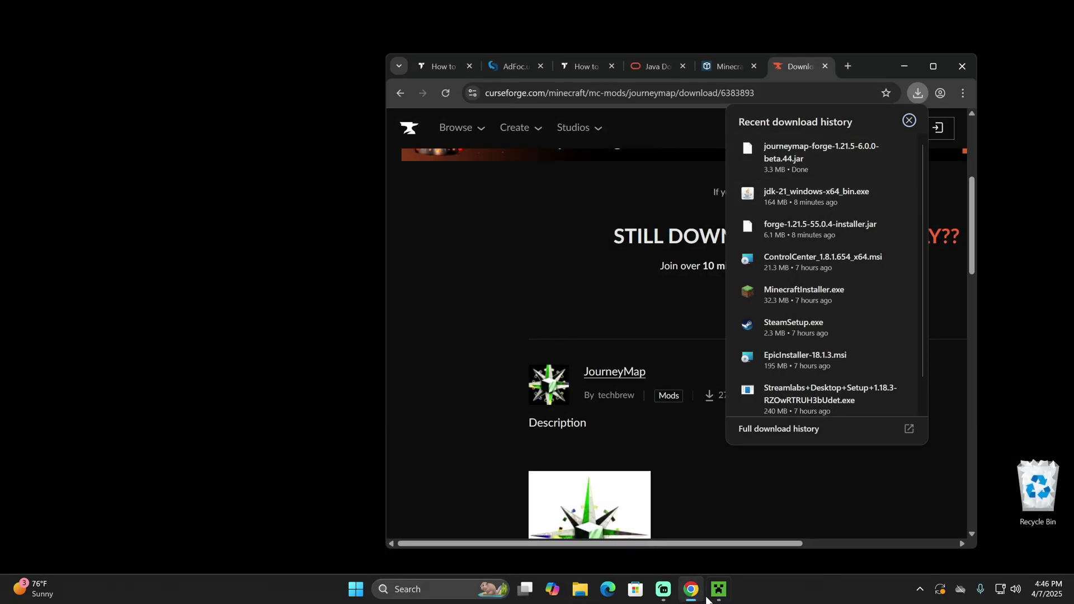
{"action": "left_click", "coordinate": [716, 592]}
Step: Play the forge 1.21.5 installation, ticking 'I understand the risks' to reach the Forge title screen
{"action": "mouse_move", "coordinate": [791, 185]}
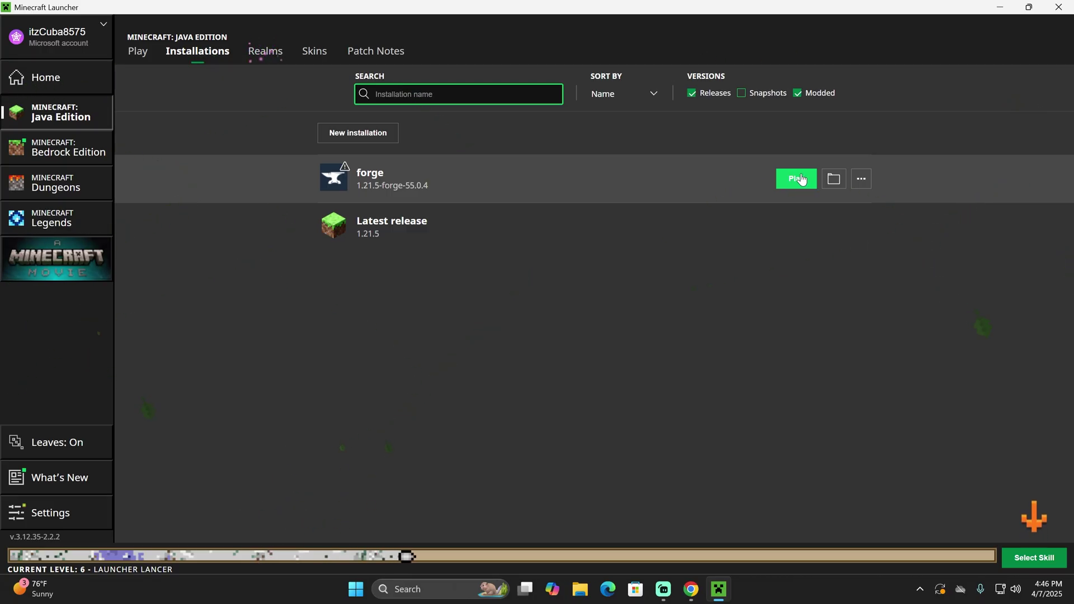
{"action": "left_click", "coordinate": [691, 589]}
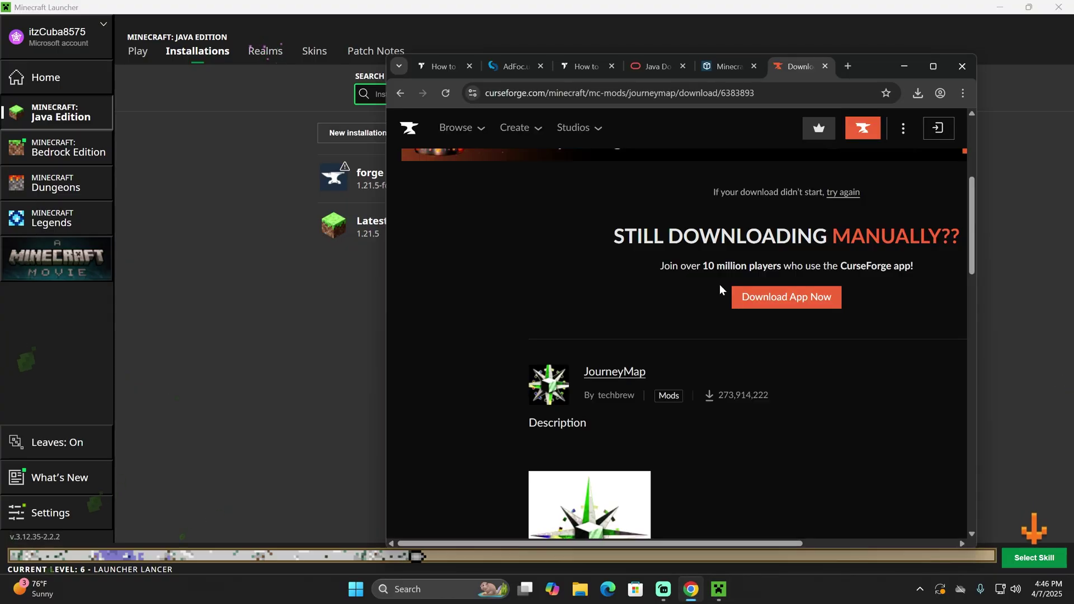
{"action": "left_click", "coordinate": [904, 66]}
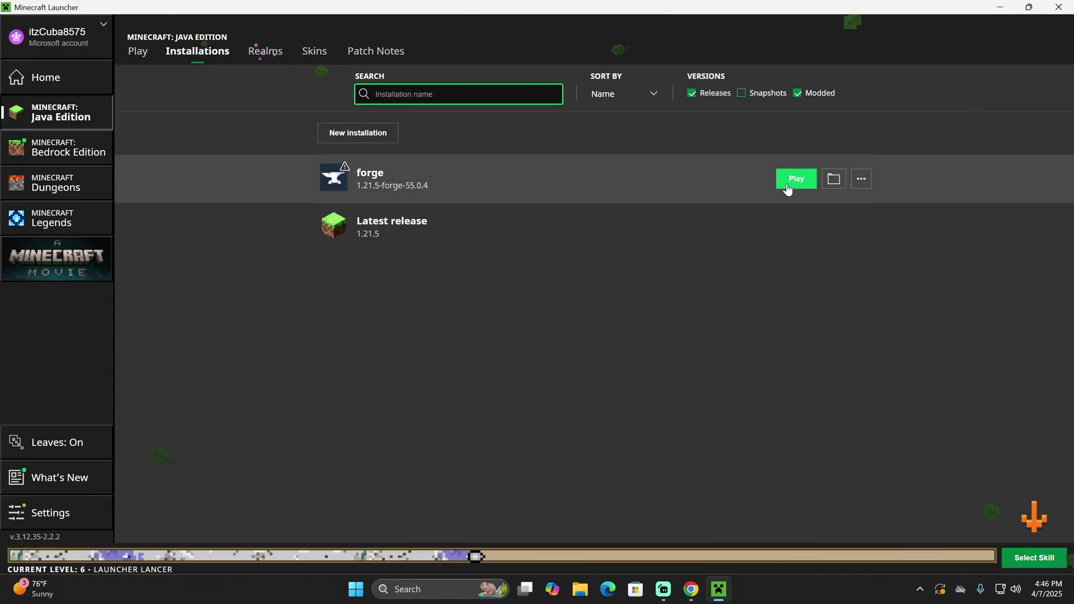
{"action": "left_click", "coordinate": [792, 186]}
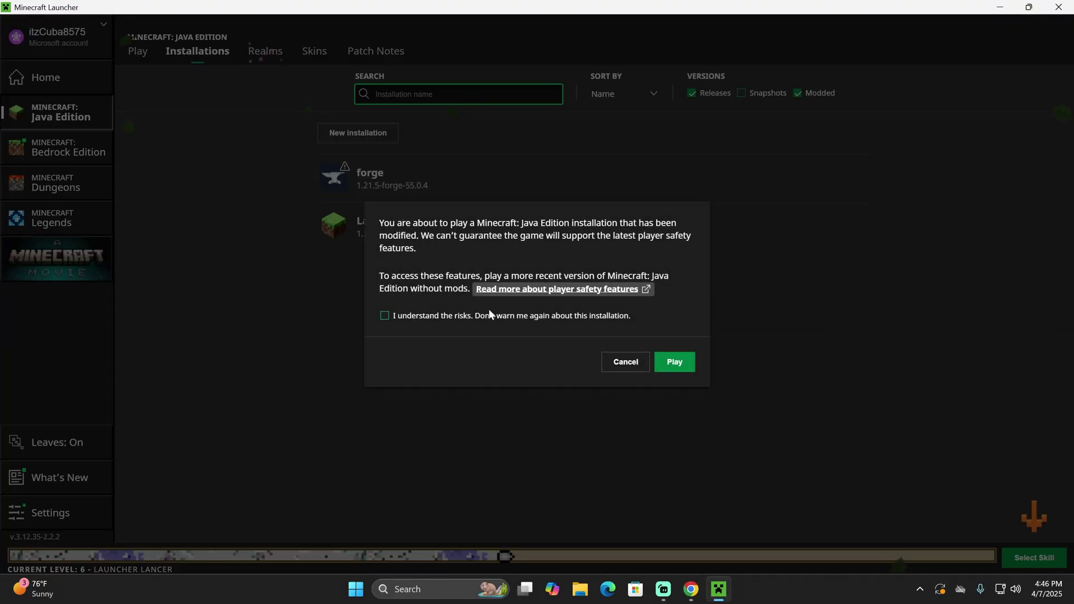
{"action": "left_click", "coordinate": [425, 315]}
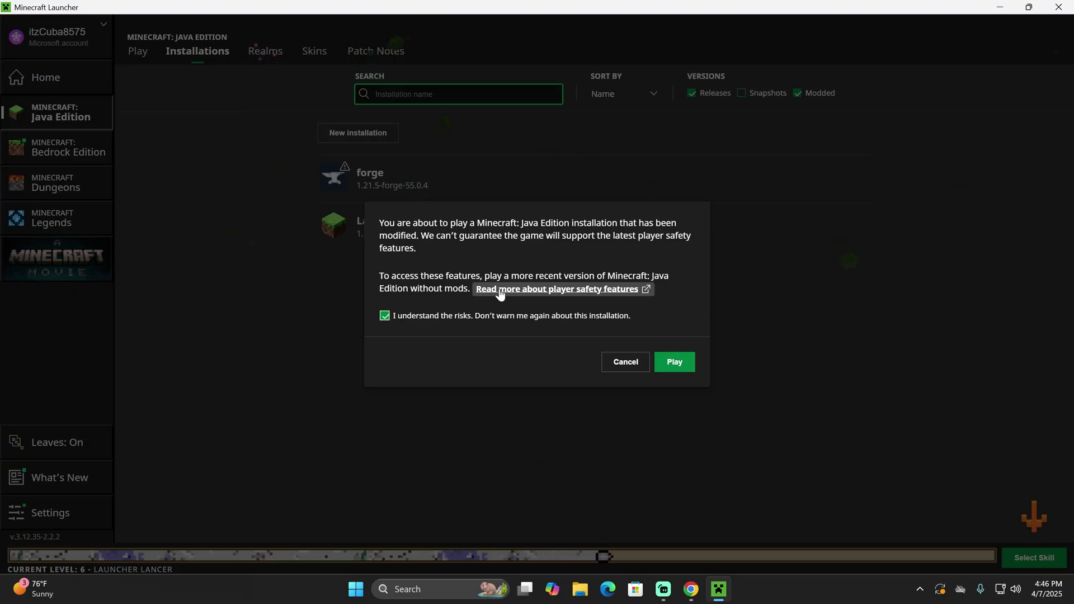
{"action": "left_click", "coordinate": [677, 363]}
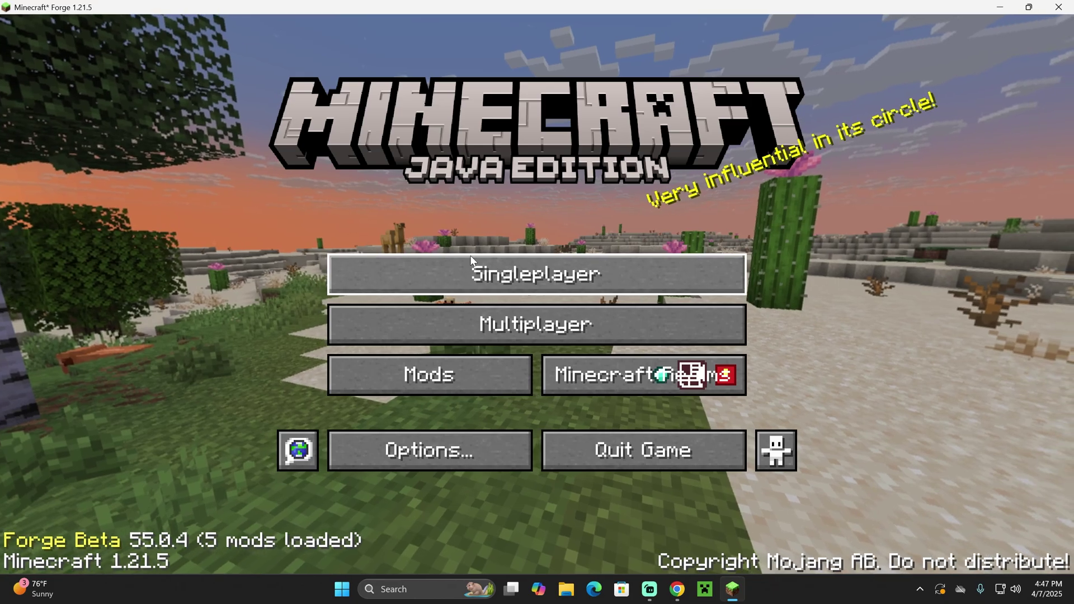
Step: Check that Journeymap and the JourneyMap API appear in the loaded Mods list
{"action": "left_click", "coordinate": [459, 378]}
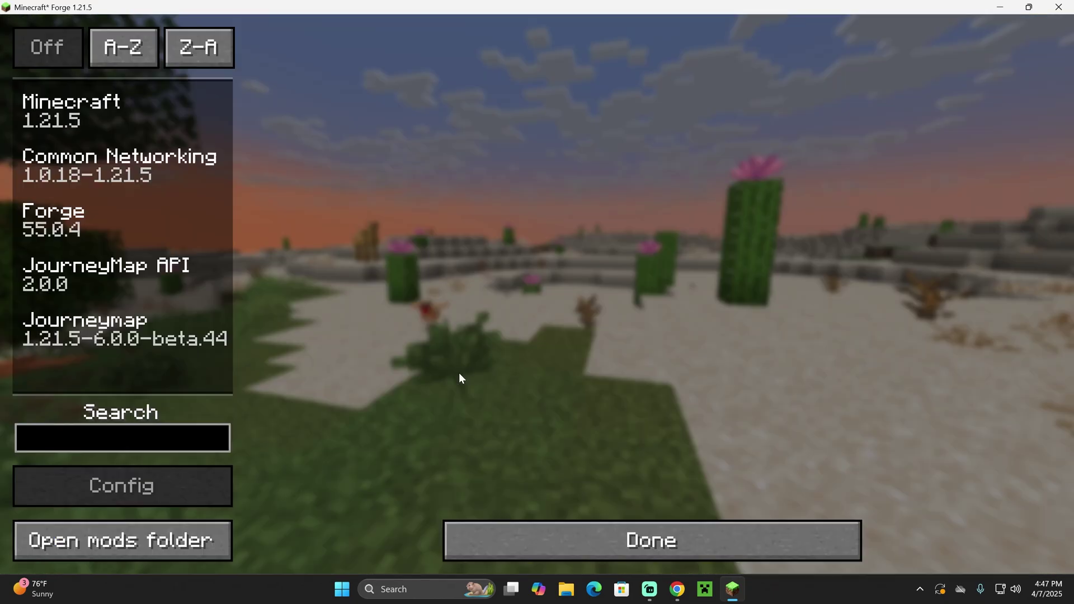
{"action": "left_click", "coordinate": [104, 319]}
{"action": "left_click", "coordinate": [134, 291]}
{"action": "left_click", "coordinate": [146, 330]}
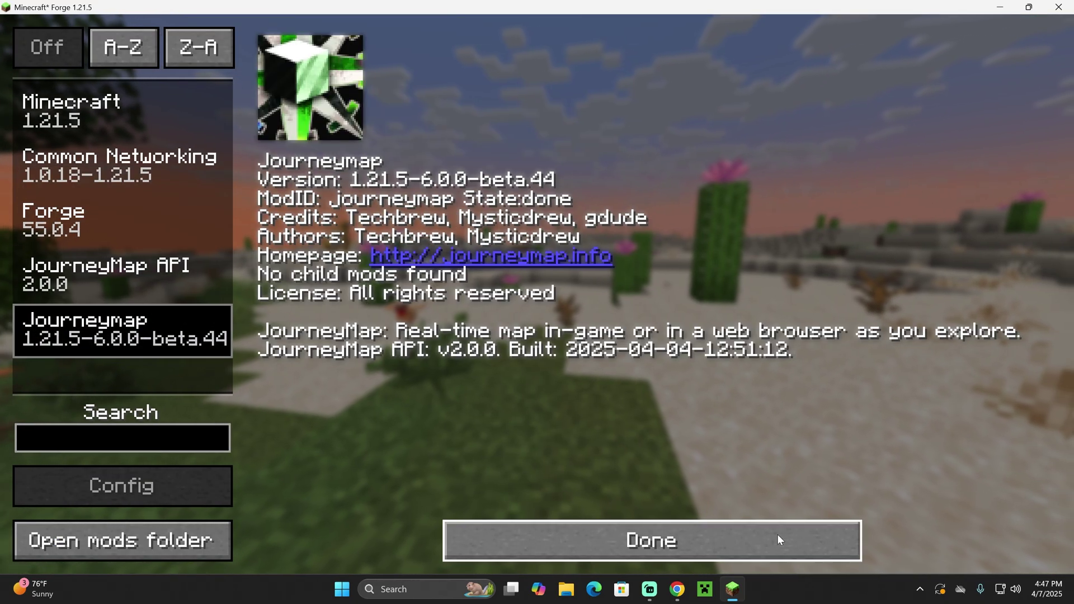
{"action": "left_click", "coordinate": [777, 535]}
Step: Create and load a new singleplayer world with the game mode set to Creative
{"action": "left_click", "coordinate": [650, 272]}
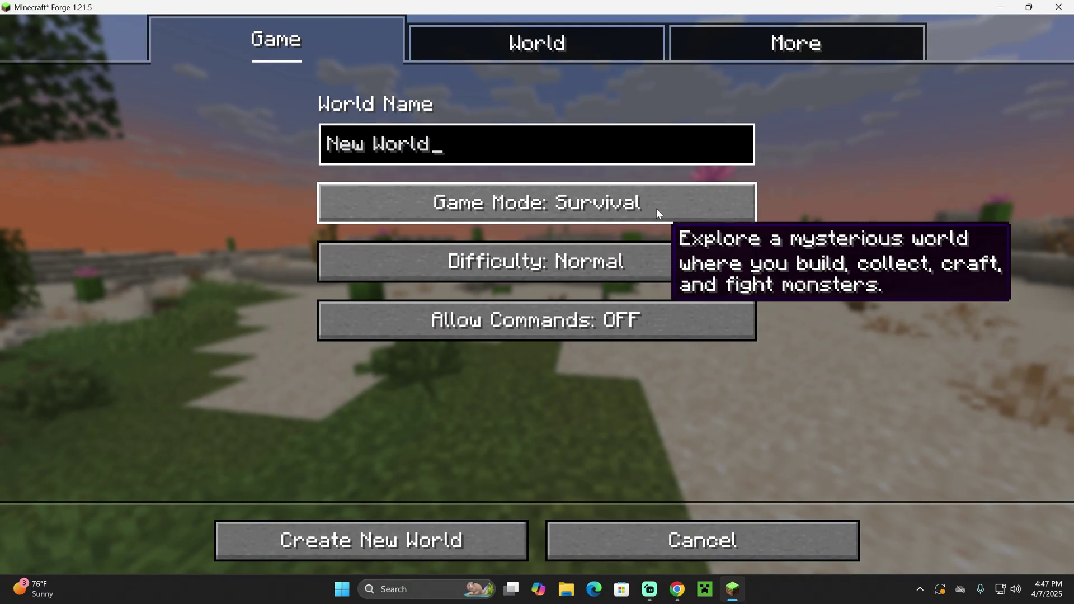
{"action": "left_click", "coordinate": [659, 202]}
{"action": "left_click", "coordinate": [649, 203]}
{"action": "left_click", "coordinate": [413, 530]}
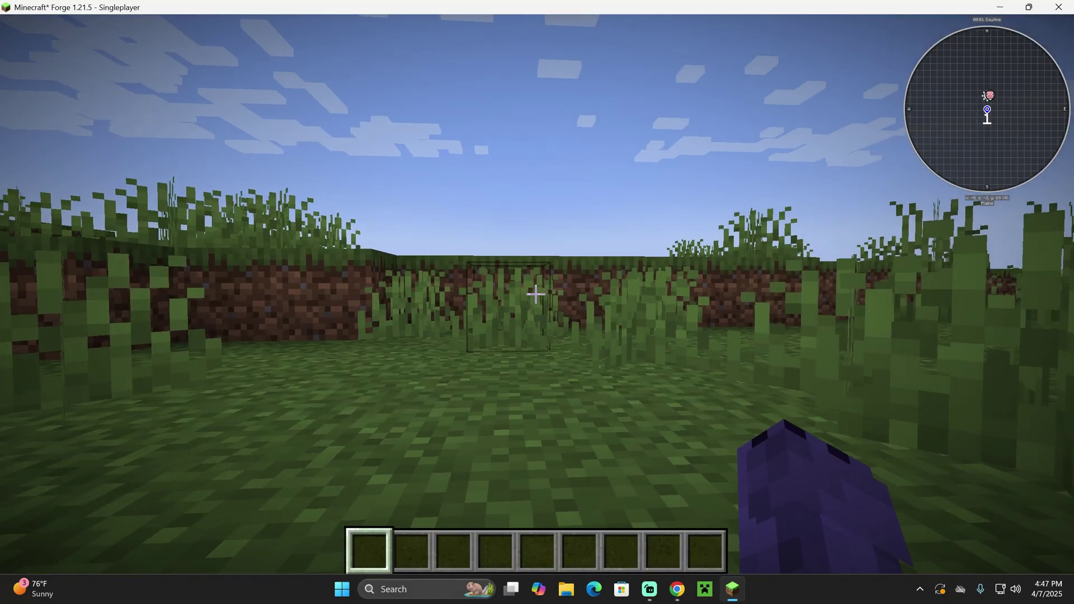
Step: Walk forward across the plains so the JourneyMap minimap fills with terrain
{"action": "key", "text": "w"}
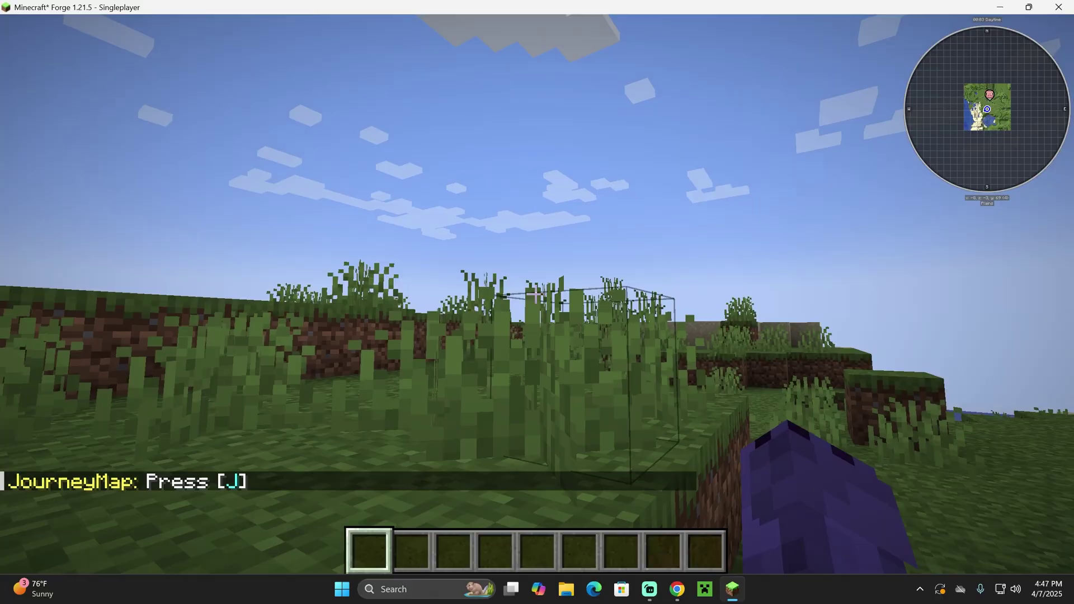
{"action": "key", "text": "w"}
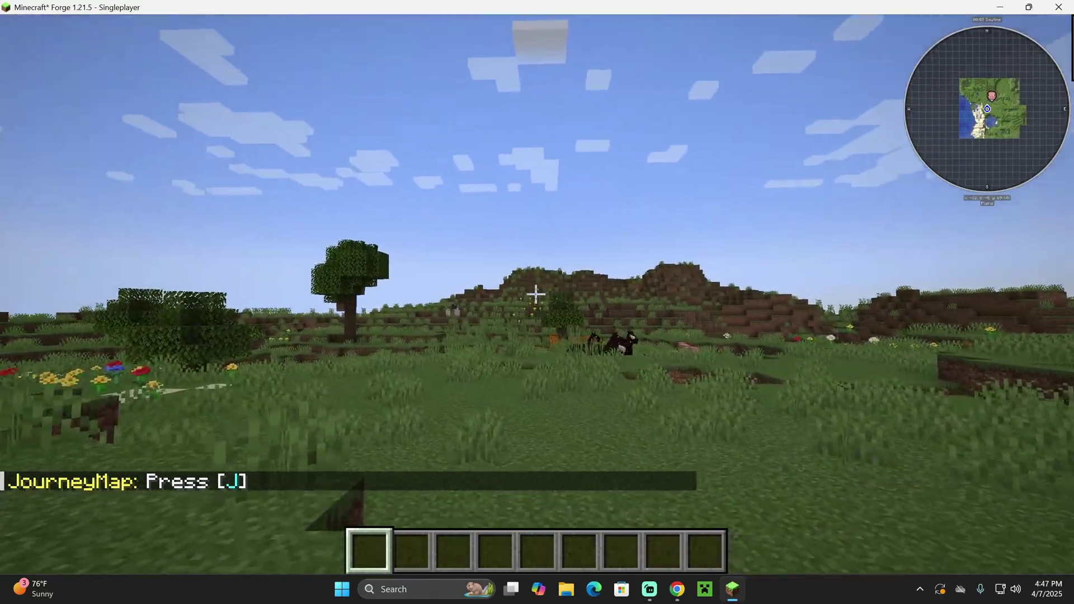
{"action": "key", "text": "w"}
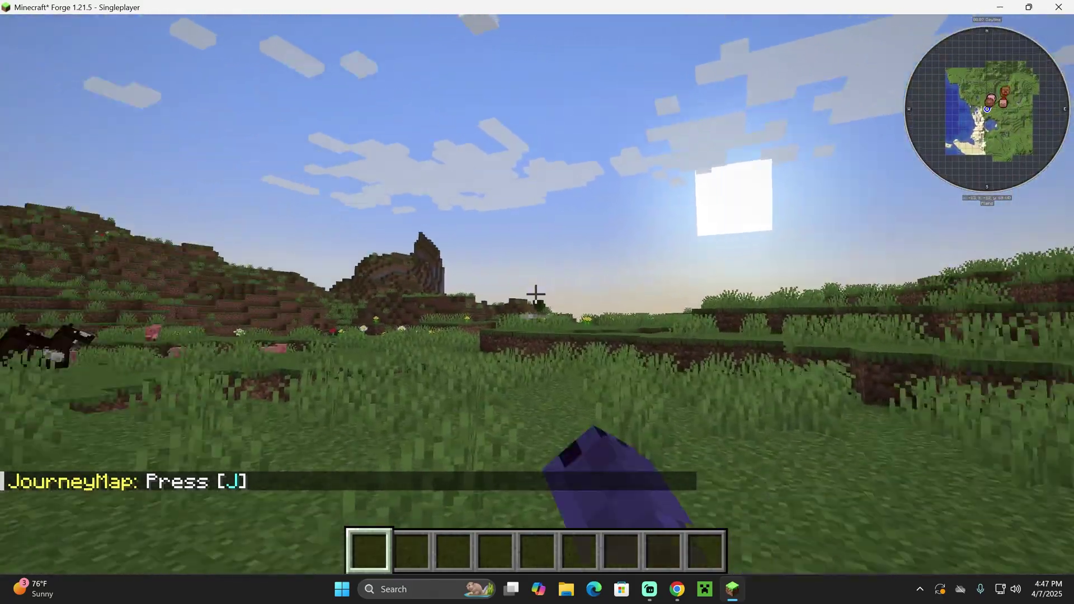
{"action": "key", "text": "w"}
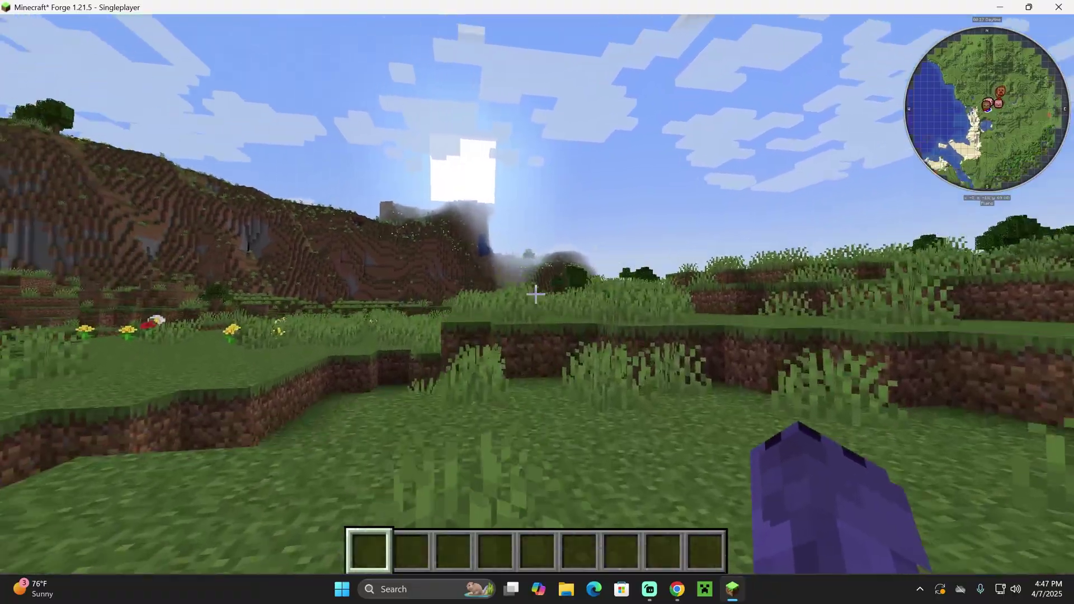
{"action": "key", "text": "w"}
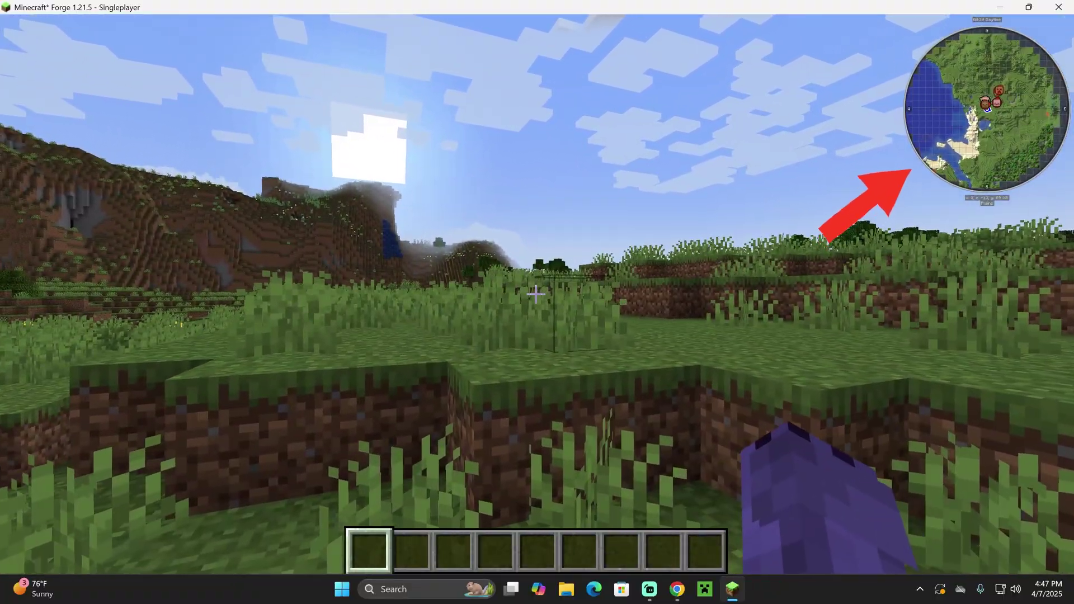
Step: Open JourneyMap with J and dismiss the About screen to view the full world map
{"action": "key", "text": "j"}
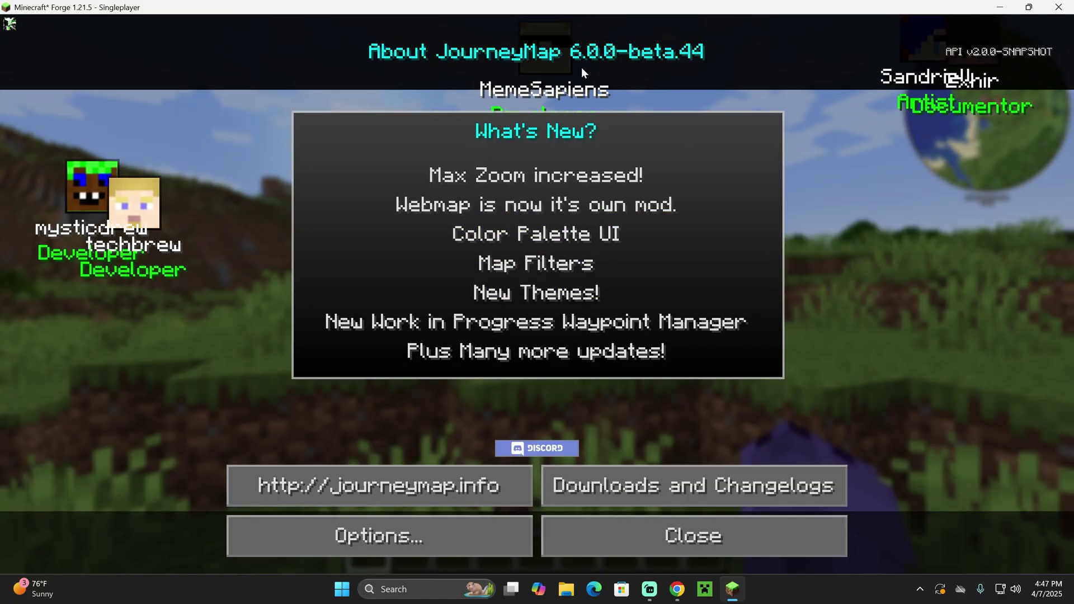
{"action": "left_click", "coordinate": [649, 554]}
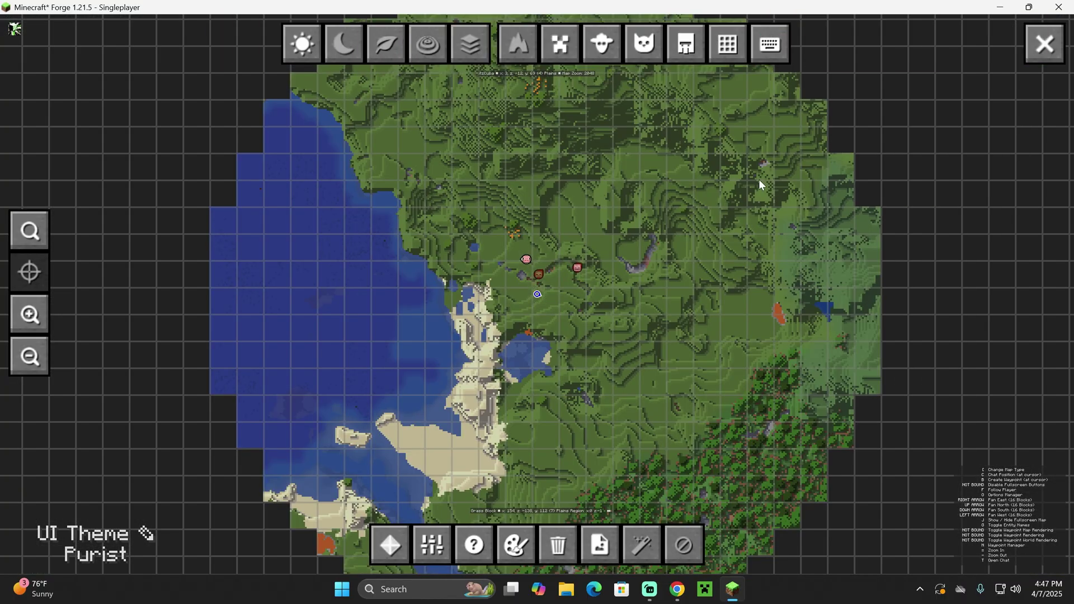
{"action": "scroll", "coordinate": [561, 272], "scroll_direction": "down", "scroll_amount": 1}
{"action": "scroll", "coordinate": [527, 286], "scroll_direction": "up", "scroll_amount": 1}
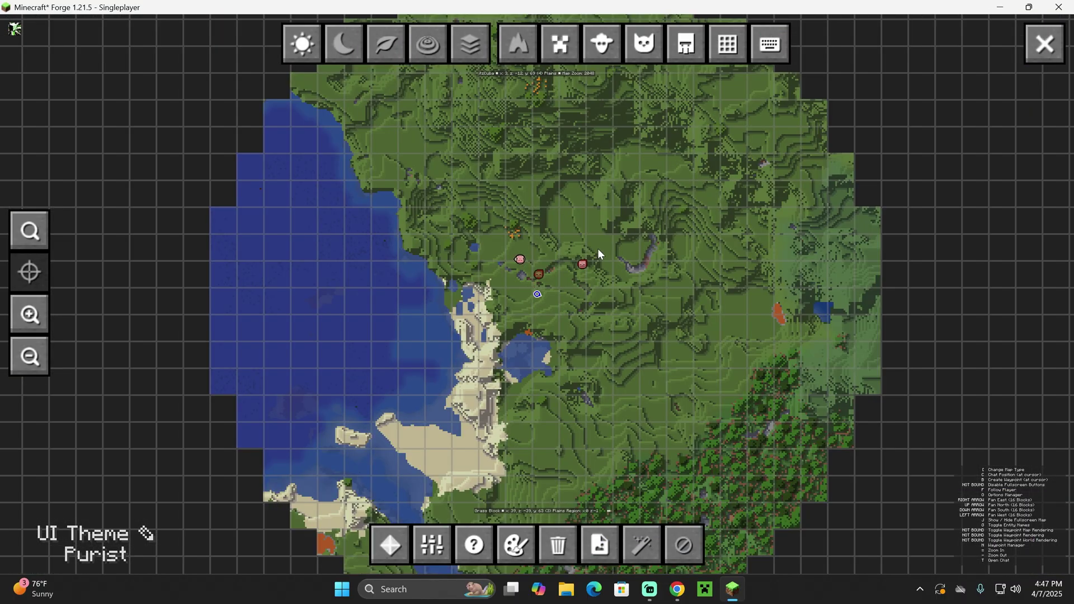